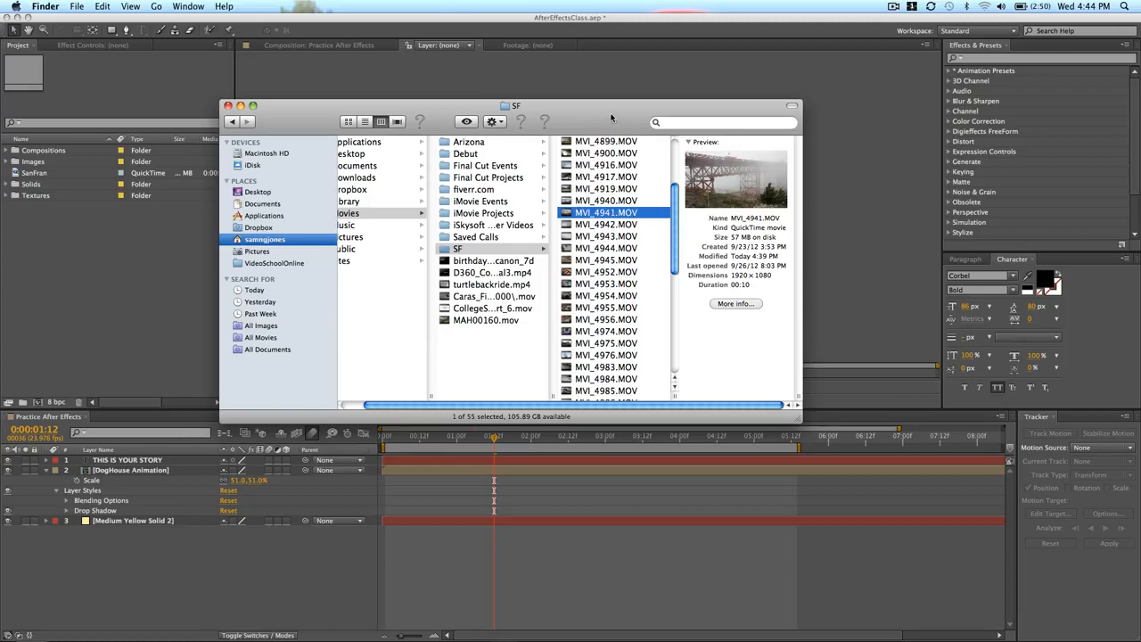
# Step: Preview the MVI_4941.MOV clip from the SF folder and examine the vehicle moving across the bridge
pyautogui.moveTo(610, 118); pyautogui.dragTo(578, 107)
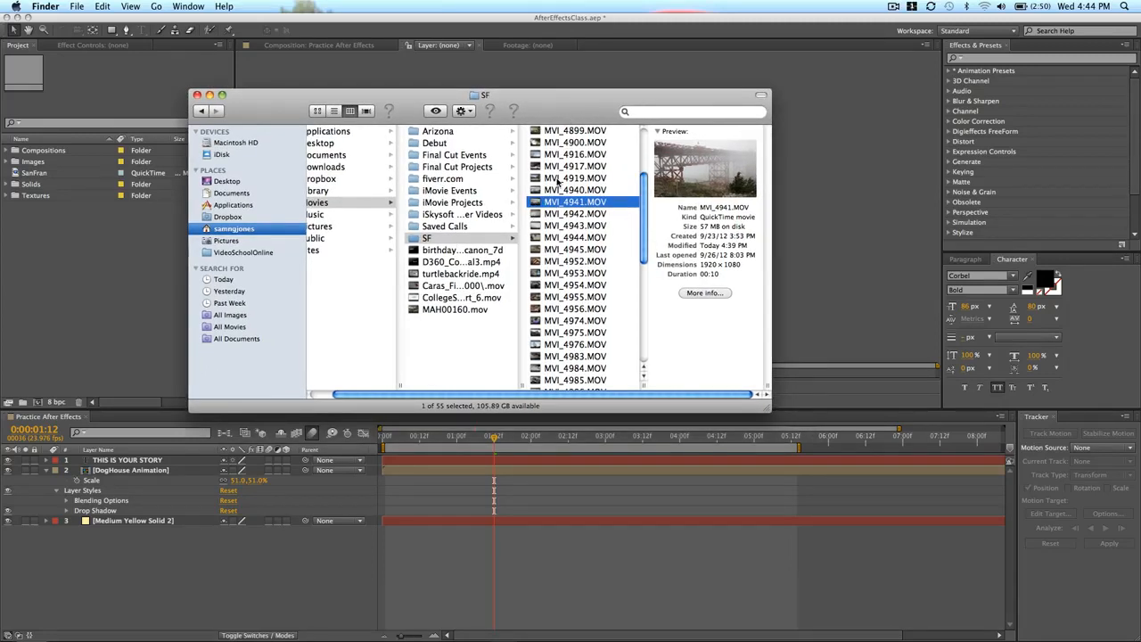
pyautogui.press('space')
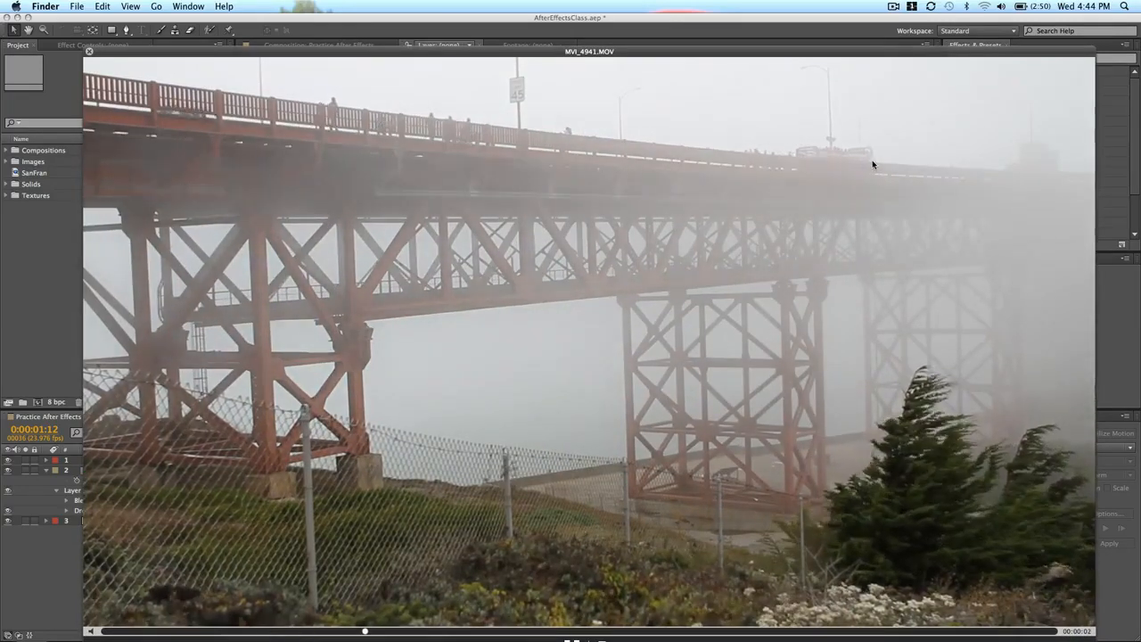
pyautogui.press('space')
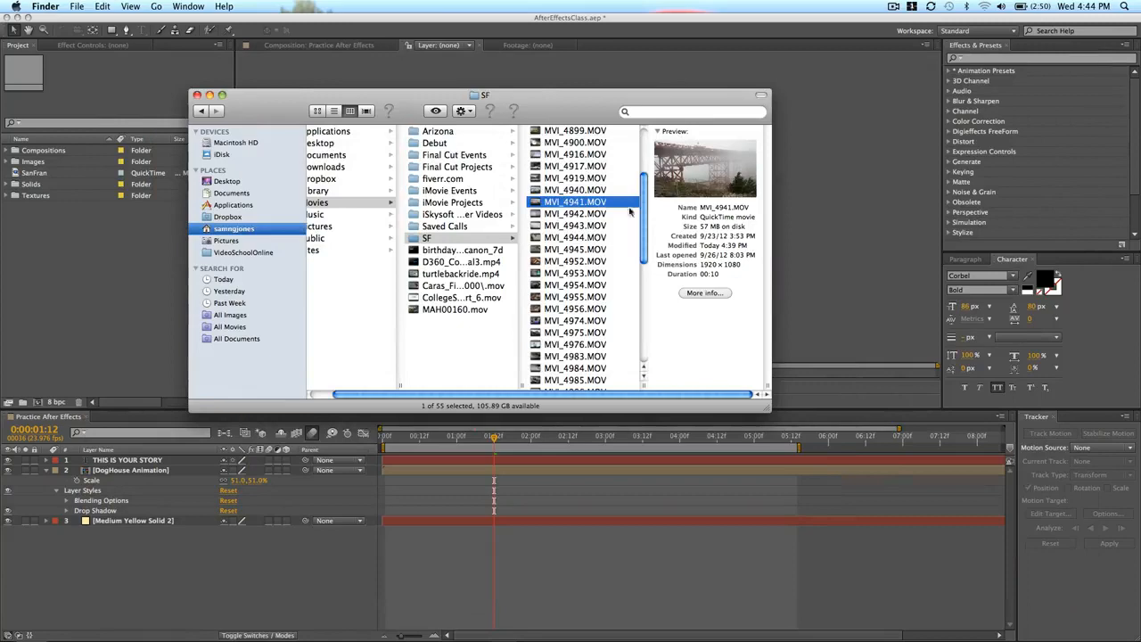
pyautogui.click(439, 111)
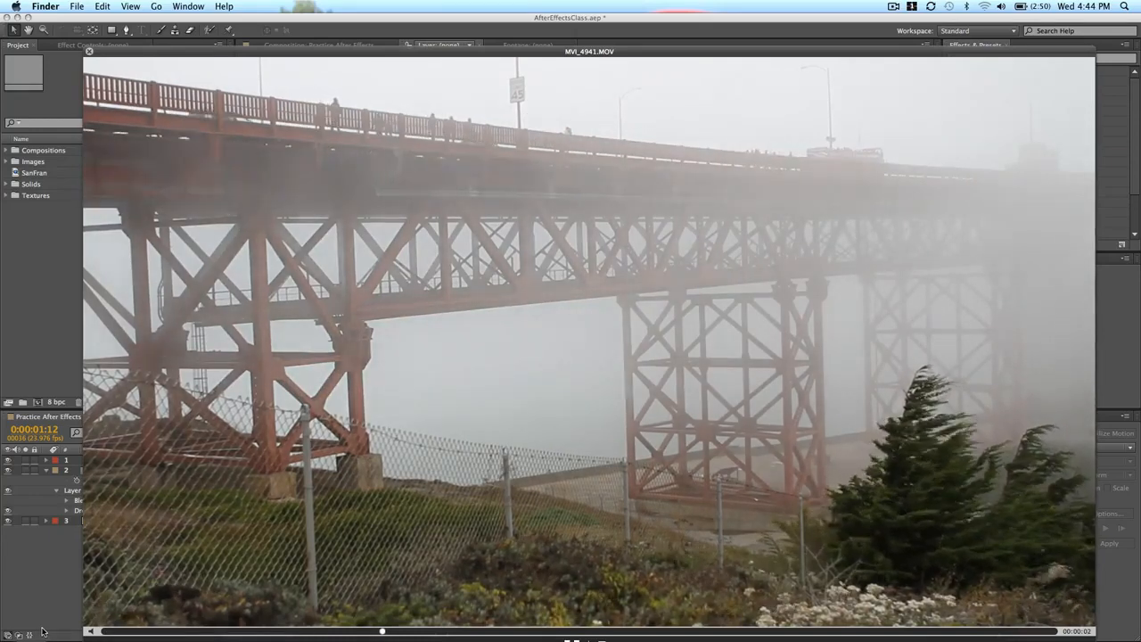
pyautogui.press('space')
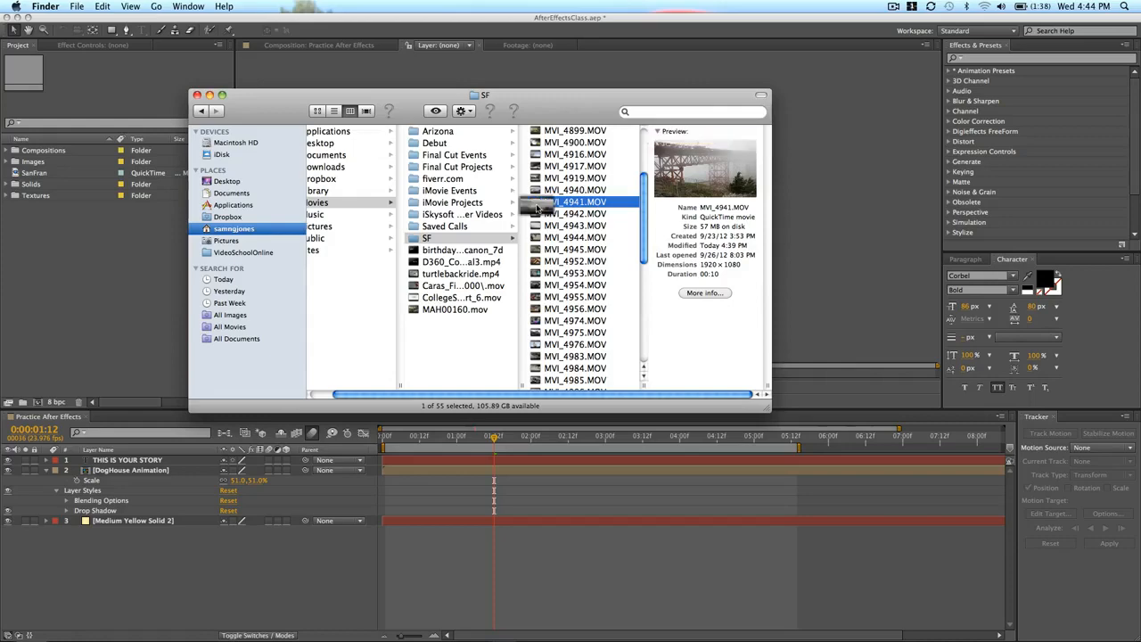
pyautogui.press('space')
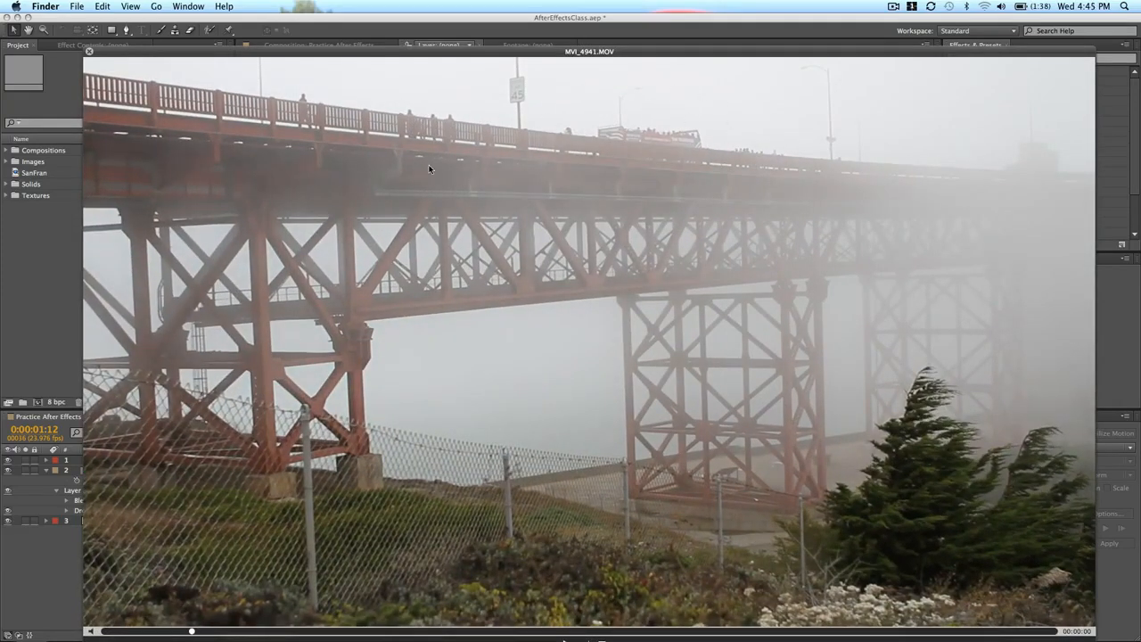
pyautogui.press('space')
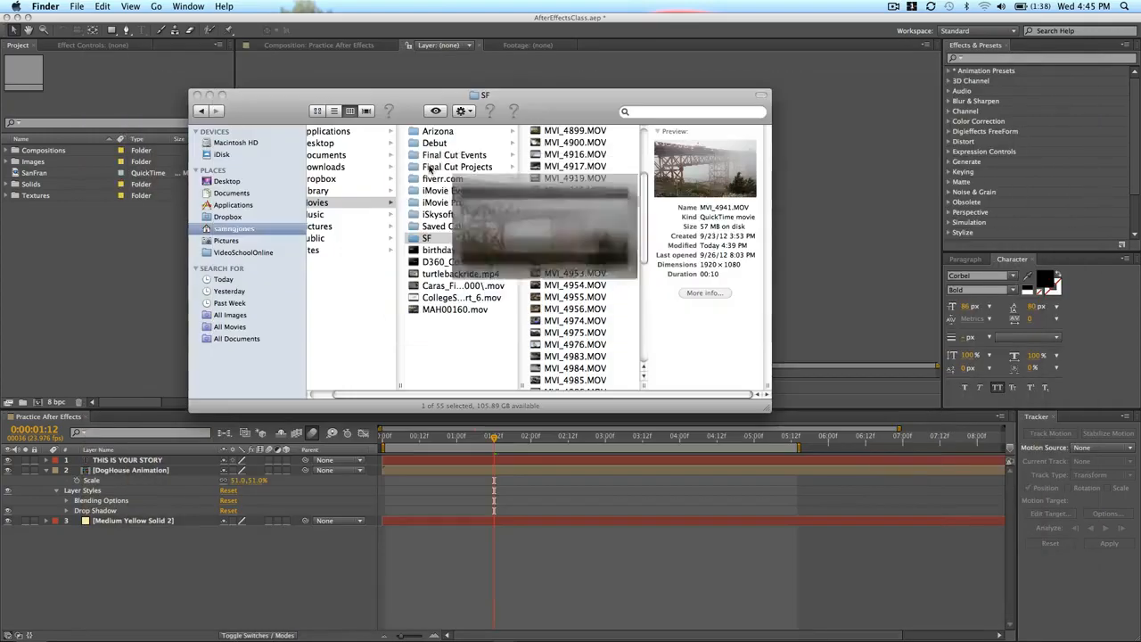
# Step: Switch to After Effects, replacing the project's SanFran footage with MVI_4941.MOV from the Finder's SF folder
pyautogui.click(58, 207)
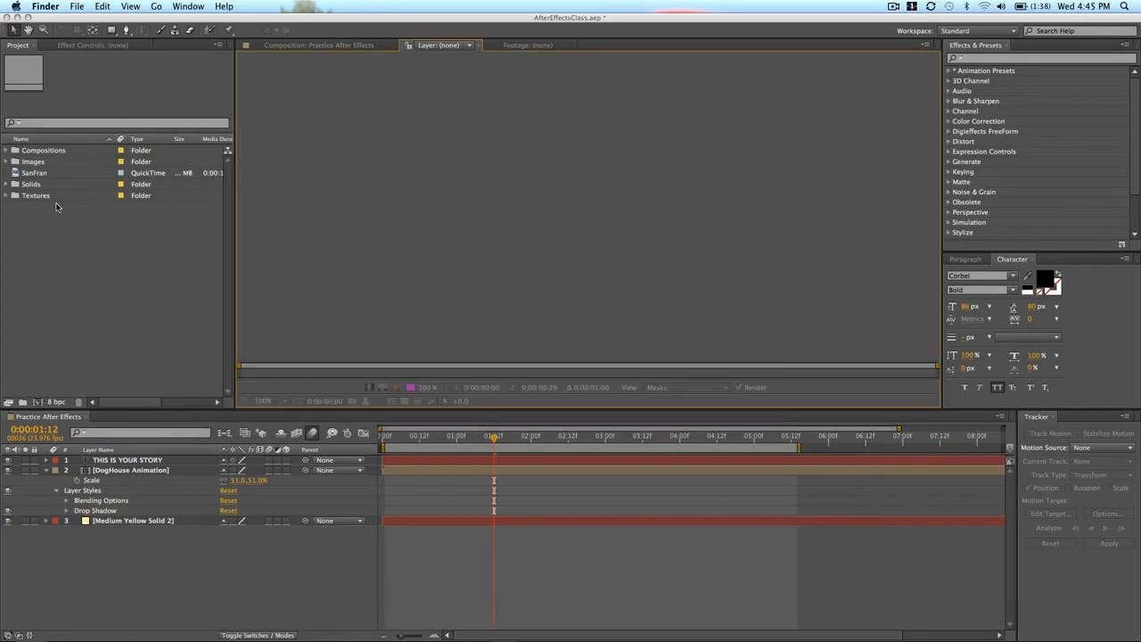
pyautogui.click(22, 172)
pyautogui.press('Delete')
pyautogui.press('super+Tab')
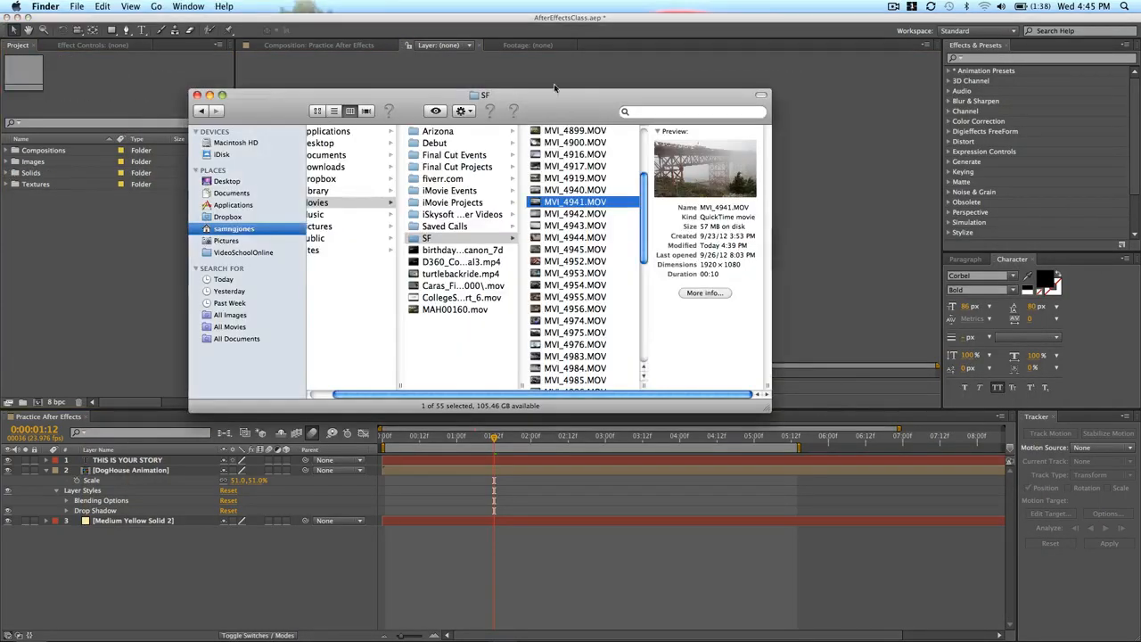
pyautogui.moveTo(580, 203); pyautogui.dragTo(103, 299)
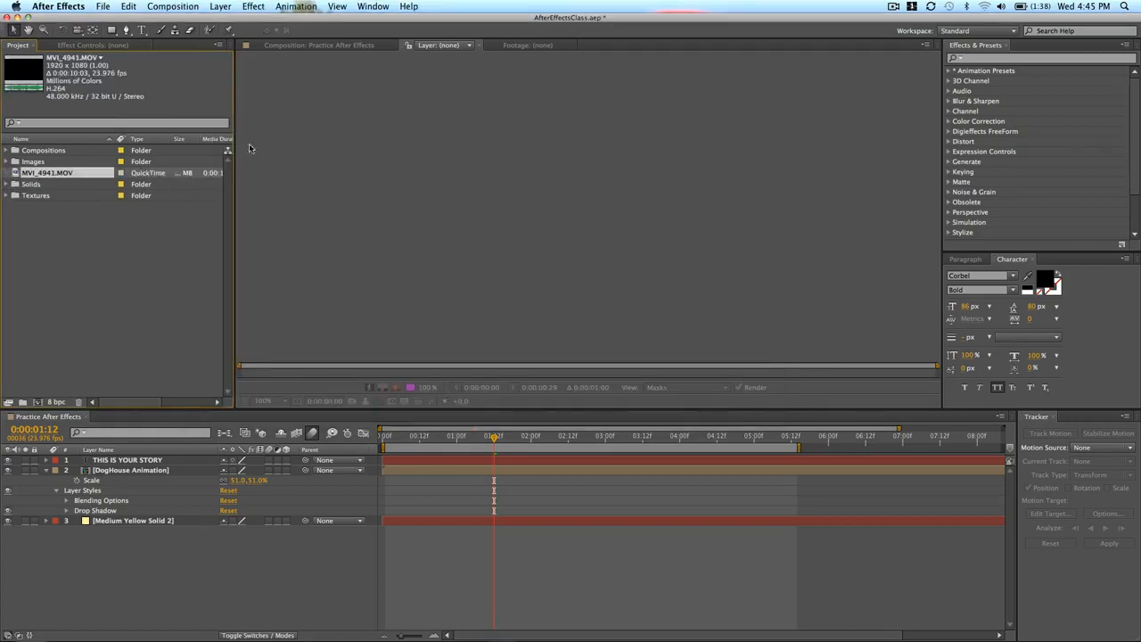
# Step: Rename the imported MVI_4941.MOV footage as SanFran and create a new composition from it
pyautogui.click(16, 173)
pyautogui.press('Return')
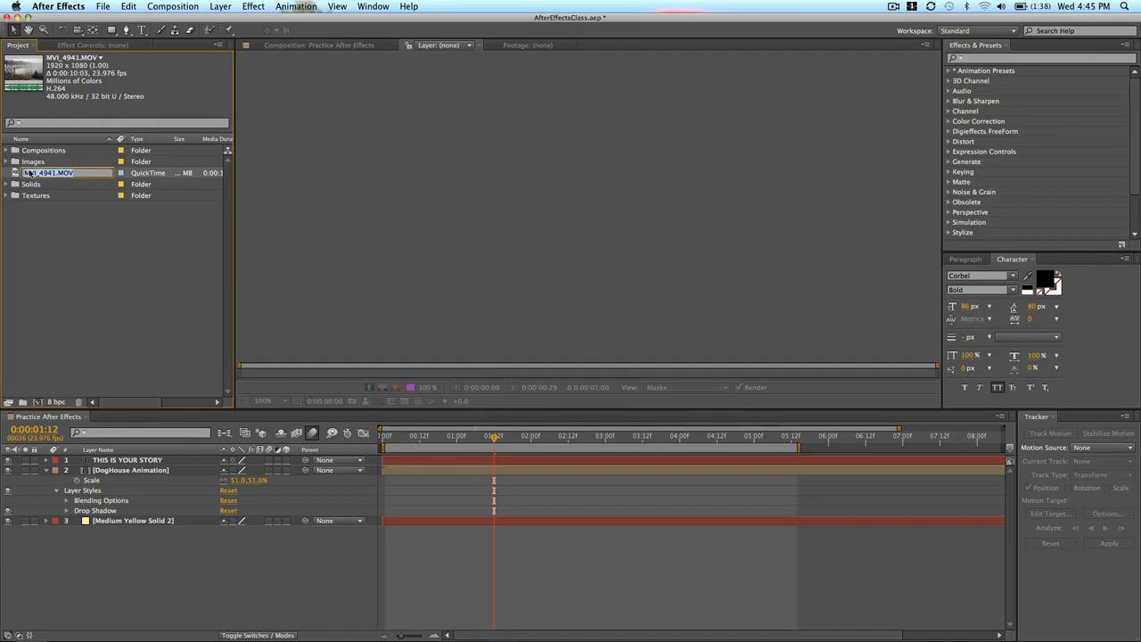
pyautogui.write('SanFran')
pyautogui.press('Return')
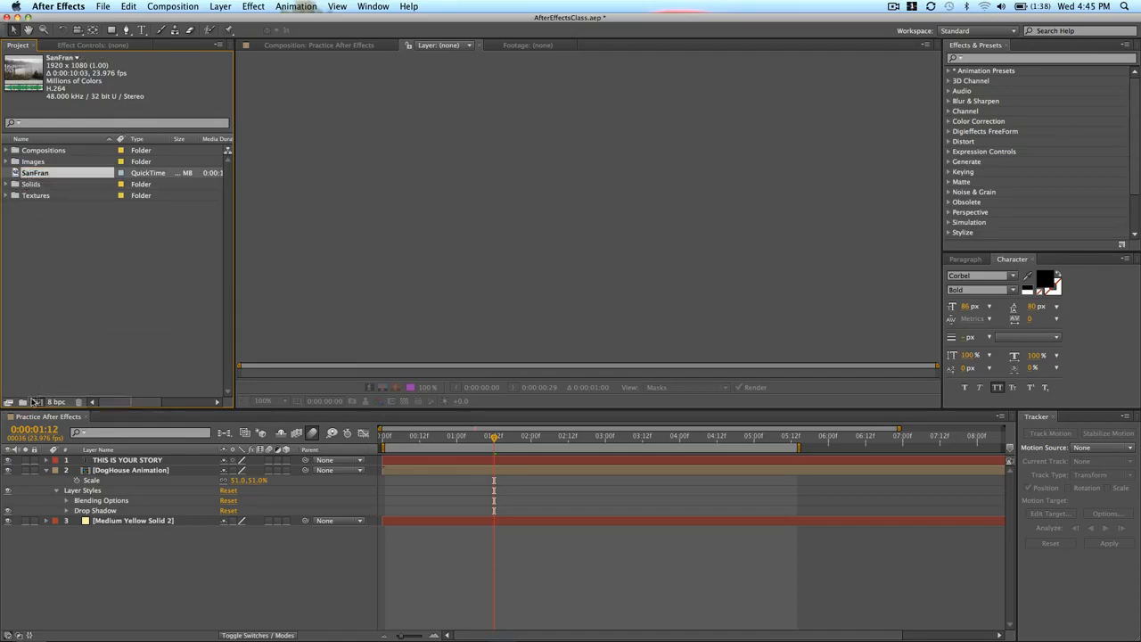
pyautogui.click(37, 402)
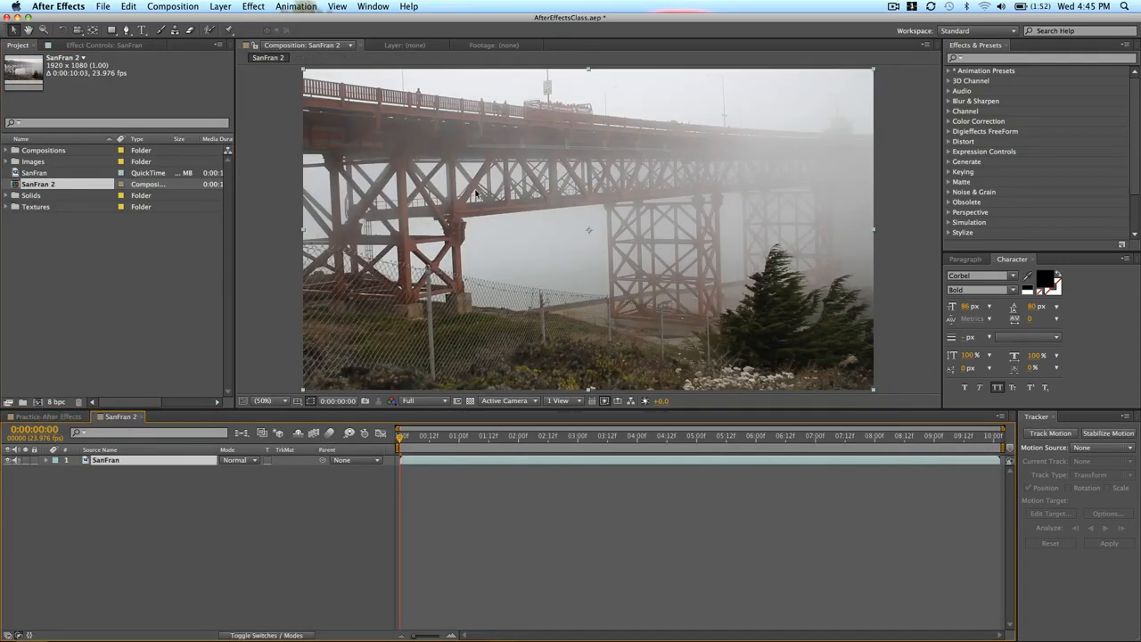
# Step: Check that the Tracker panel is enabled among the workspace's open panels
pyautogui.click(373, 6)
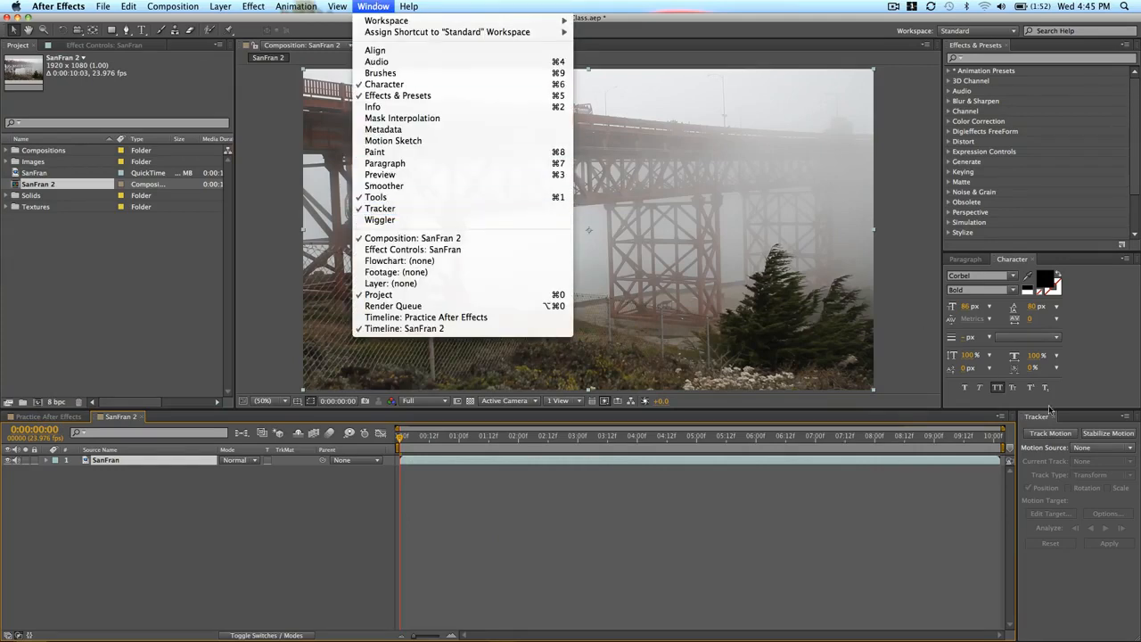
pyautogui.click(379, 7)
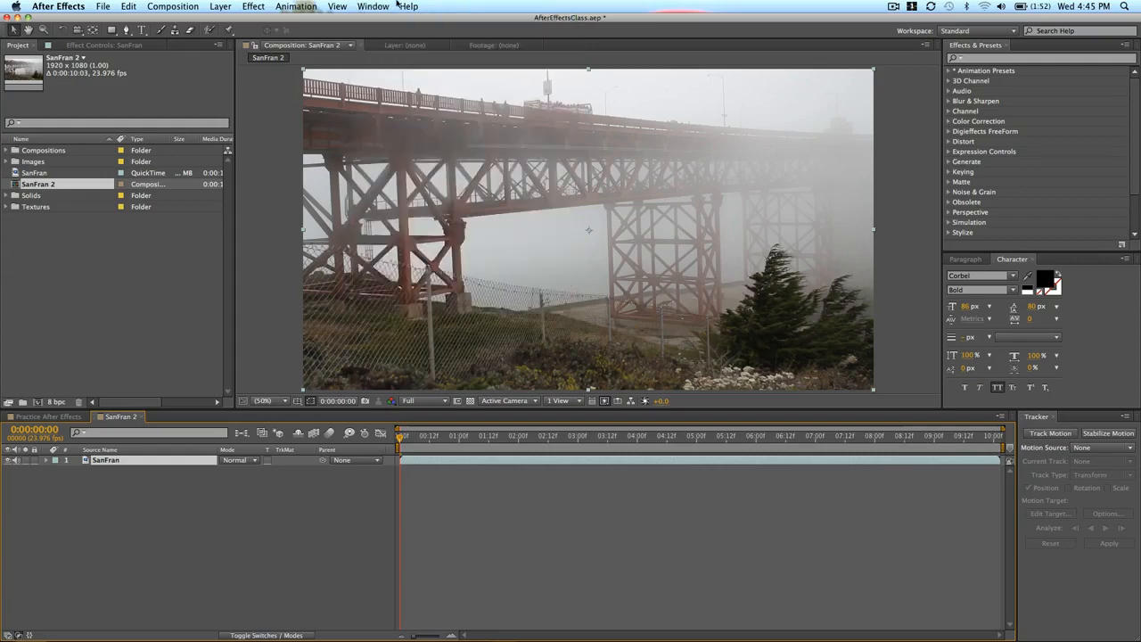
pyautogui.click(367, 6)
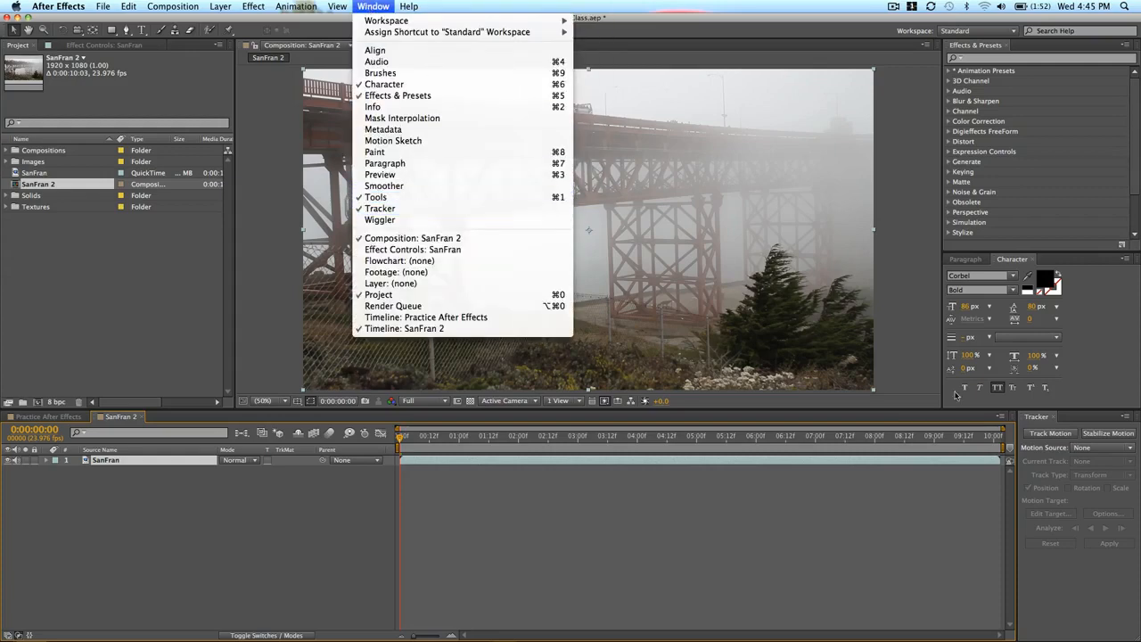
pyautogui.click(1106, 559)
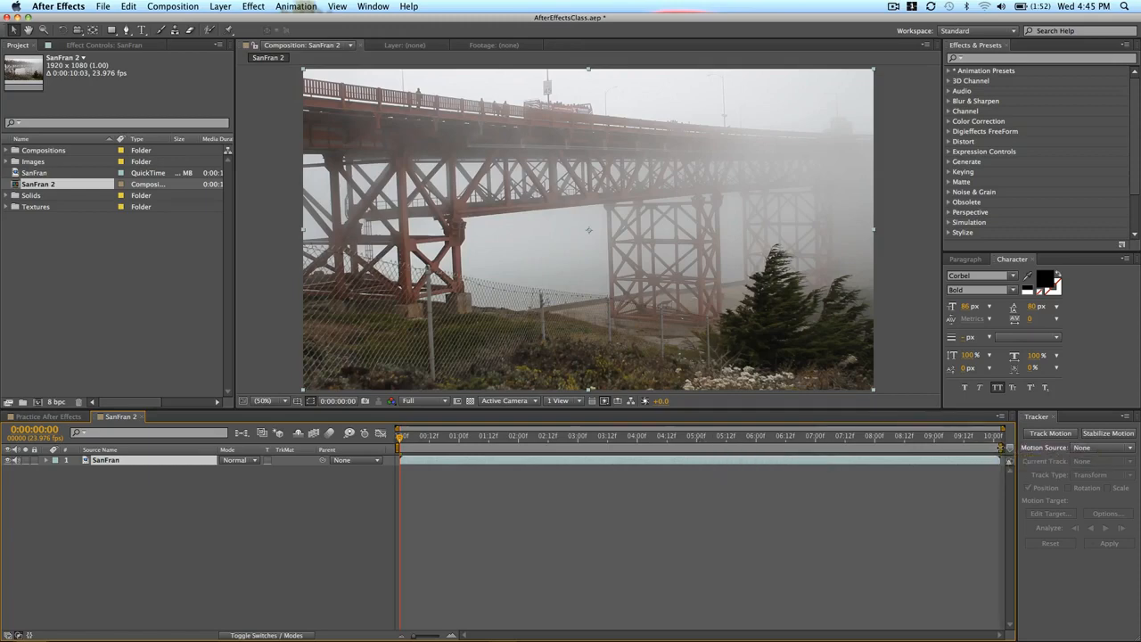
# Step: Shorten the composition's work area to end at 4 seconds and return the playhead to the first frame
pyautogui.moveTo(1002, 445); pyautogui.dragTo(593, 442)
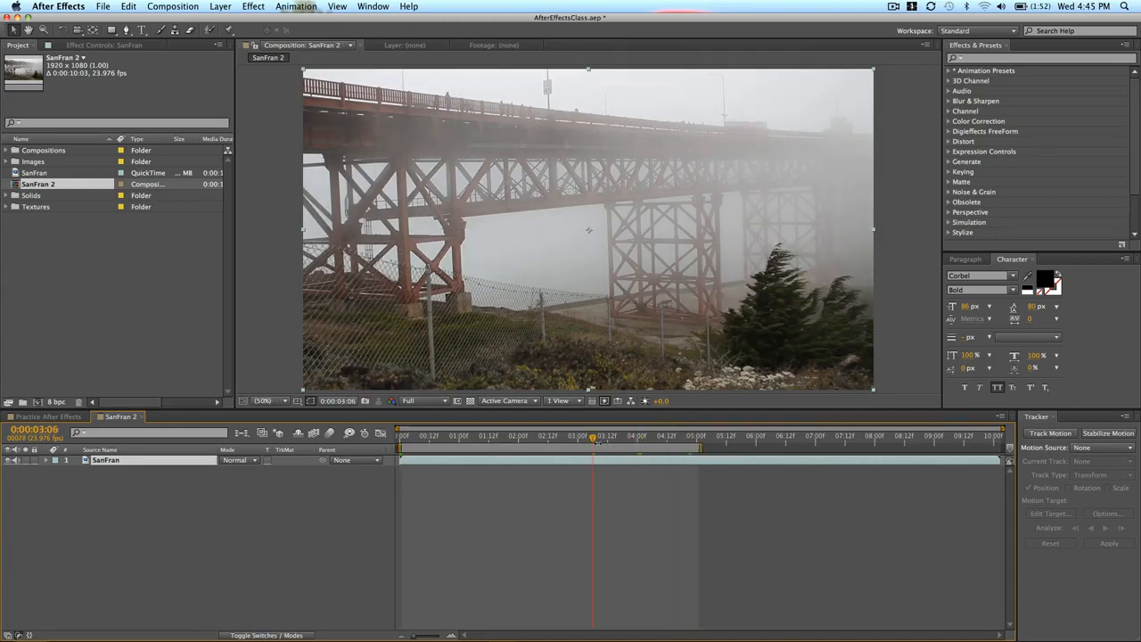
pyautogui.click(638, 437)
pyautogui.press('pageup')
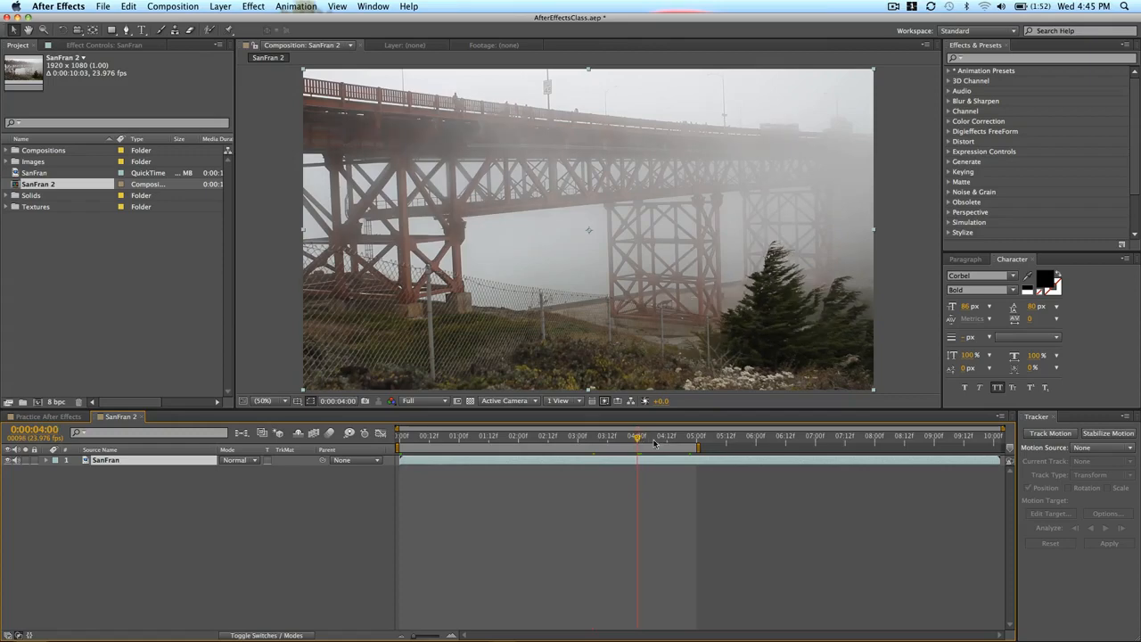
pyautogui.moveTo(698, 446); pyautogui.dragTo(639, 446)
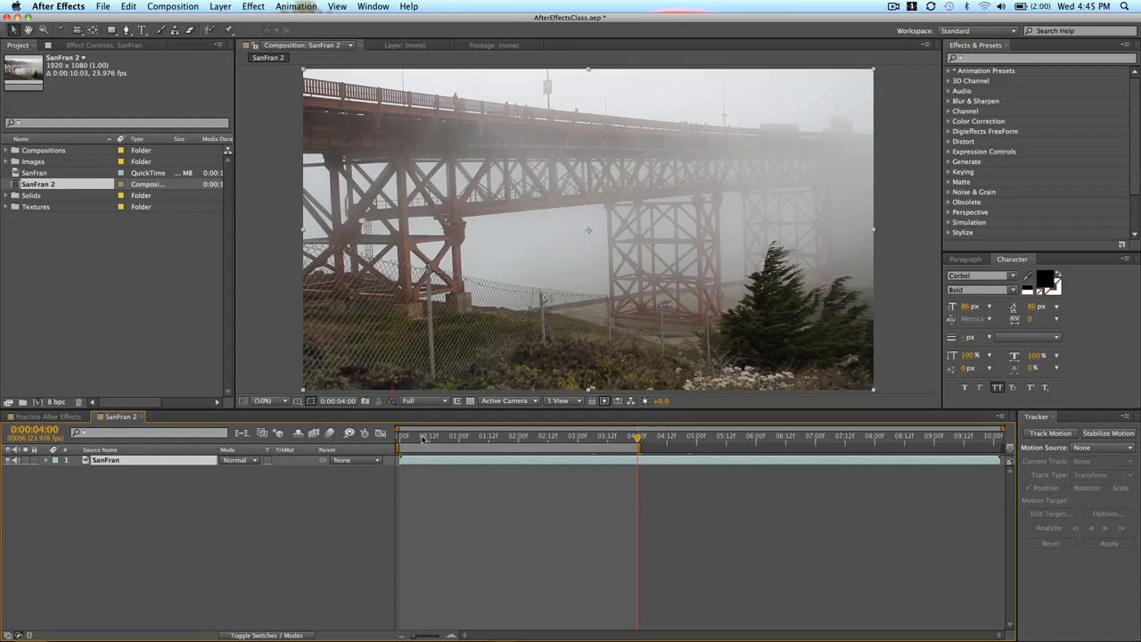
pyautogui.press('Home')
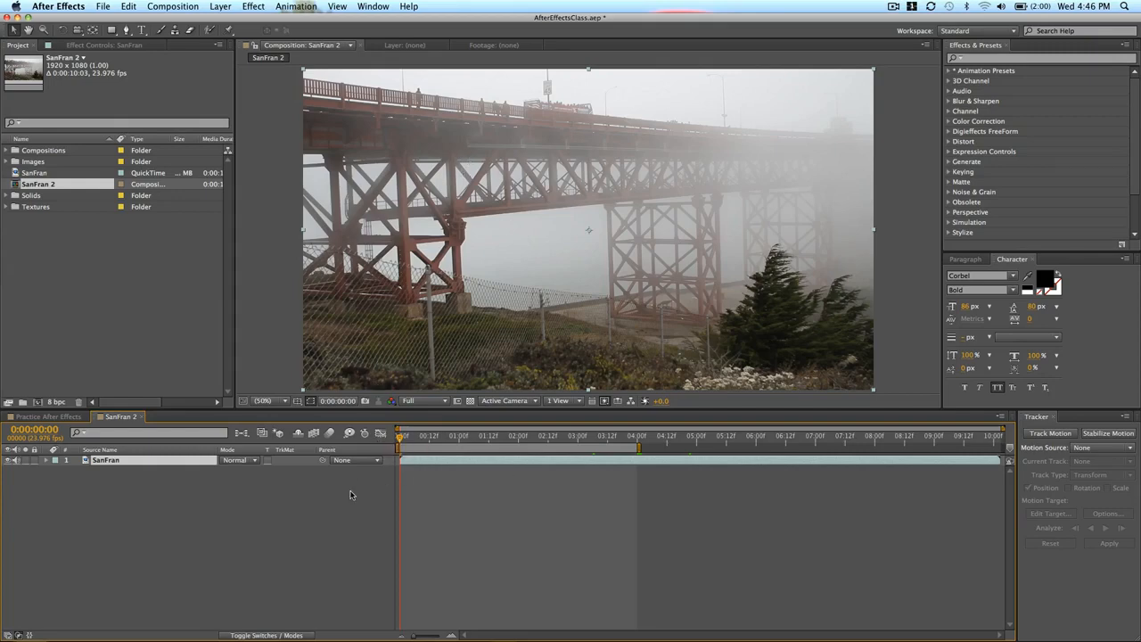
# Step: Add a null object layer above the SanFran footage in the composition
pyautogui.click(221, 6)
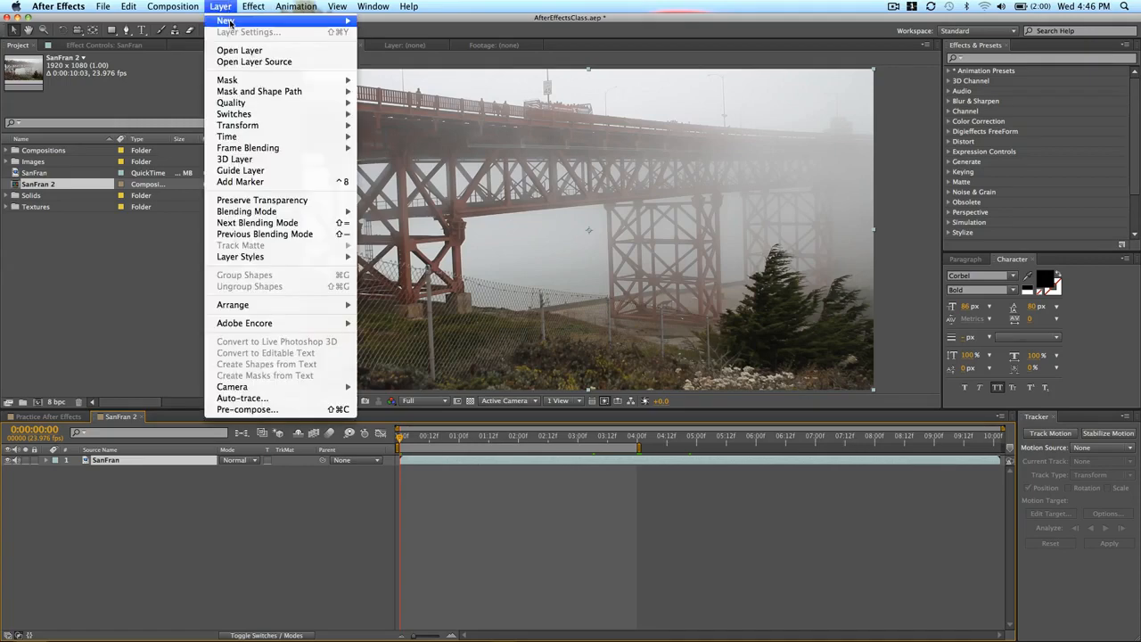
pyautogui.moveTo(234, 22)
pyautogui.click(427, 70)
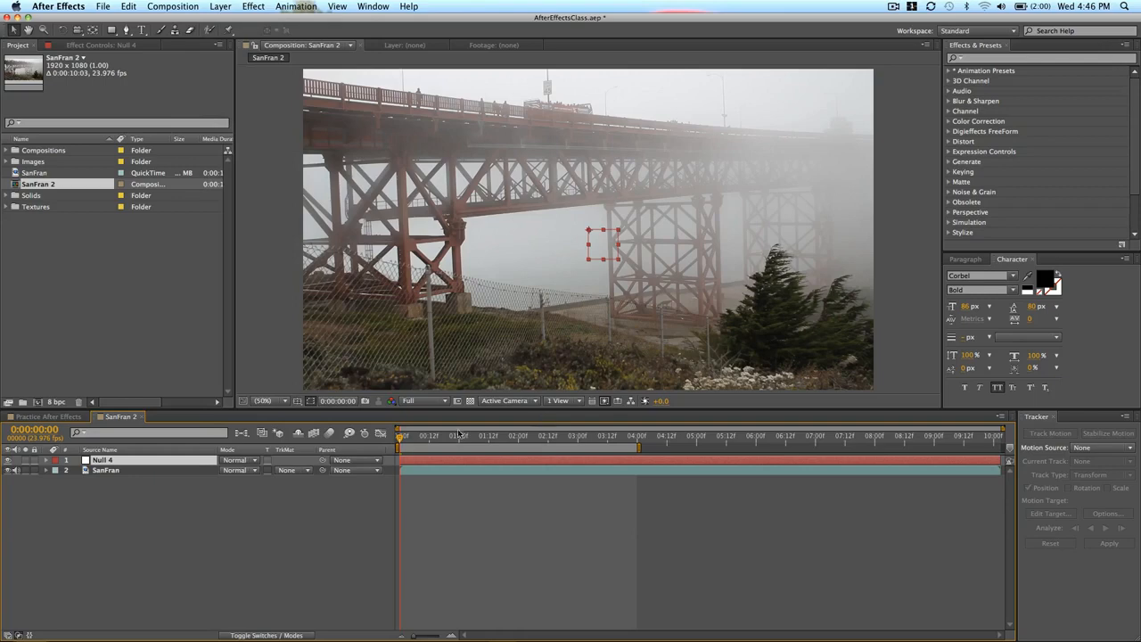
pyautogui.click(522, 481)
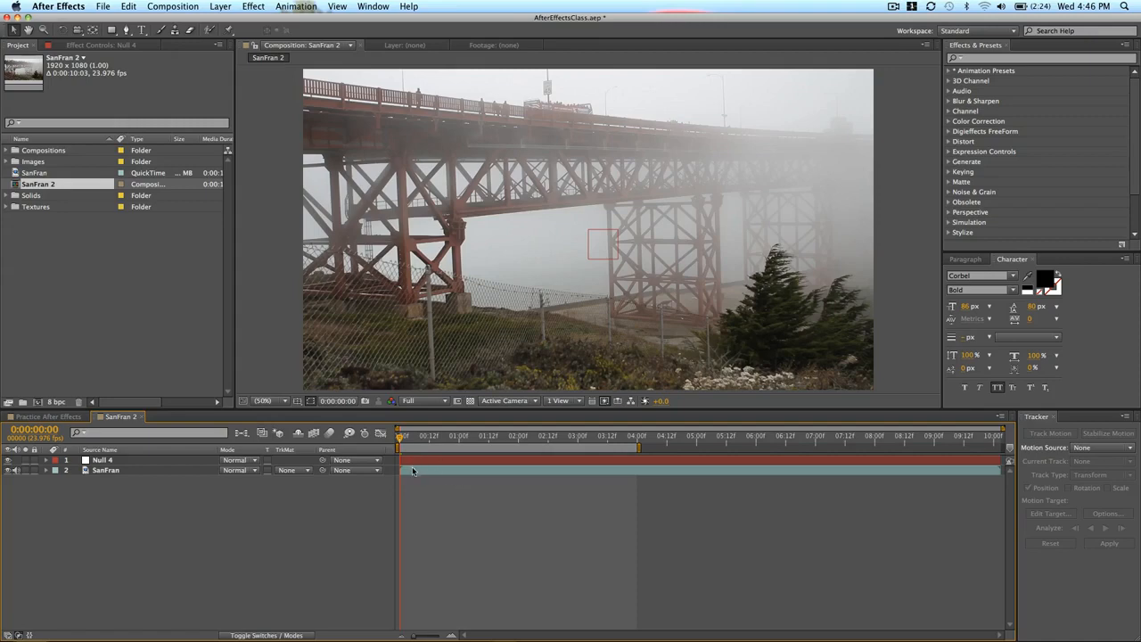
# Step: Widen the Tracker panel and start Track Motion on the SanFran layer
pyautogui.click(485, 472)
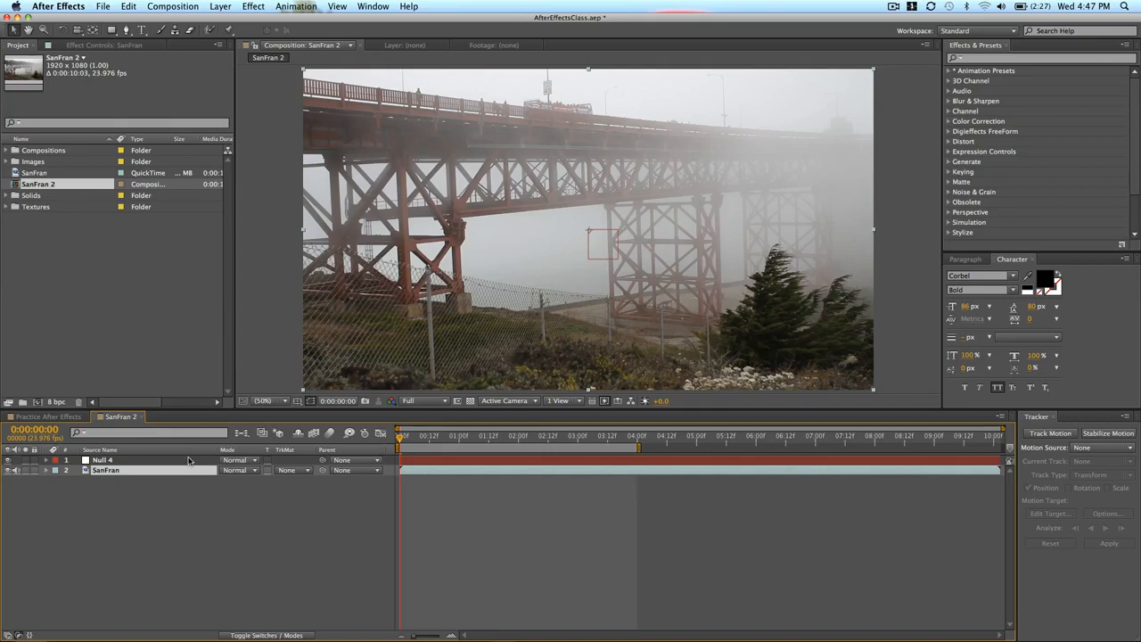
pyautogui.click(1024, 418)
pyautogui.moveTo(1017, 427); pyautogui.dragTo(943, 430)
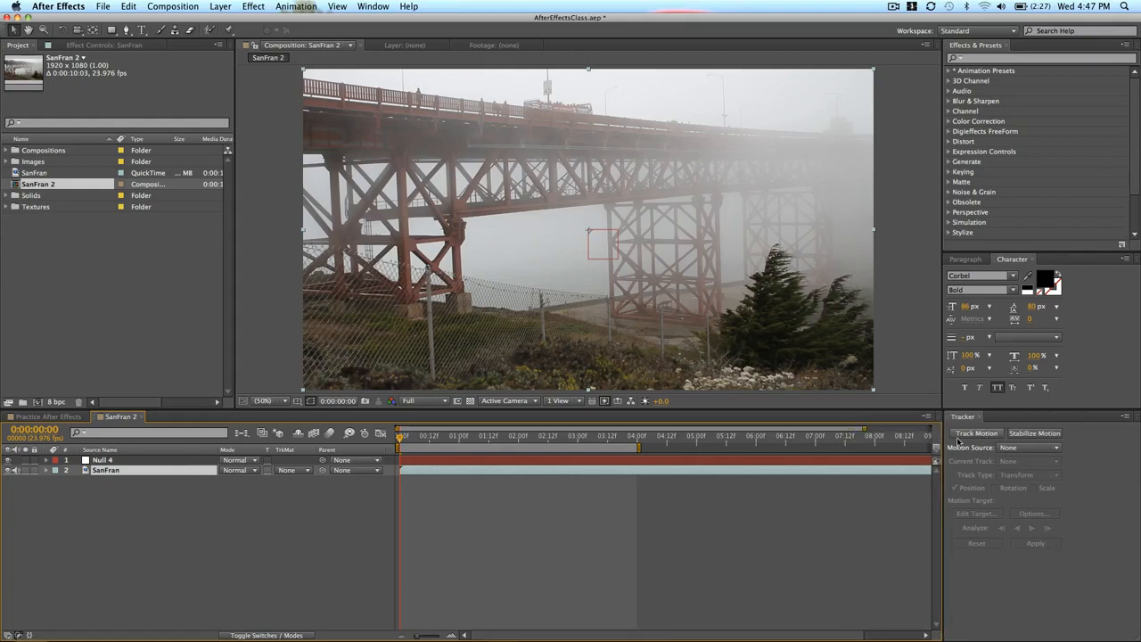
pyautogui.click(969, 434)
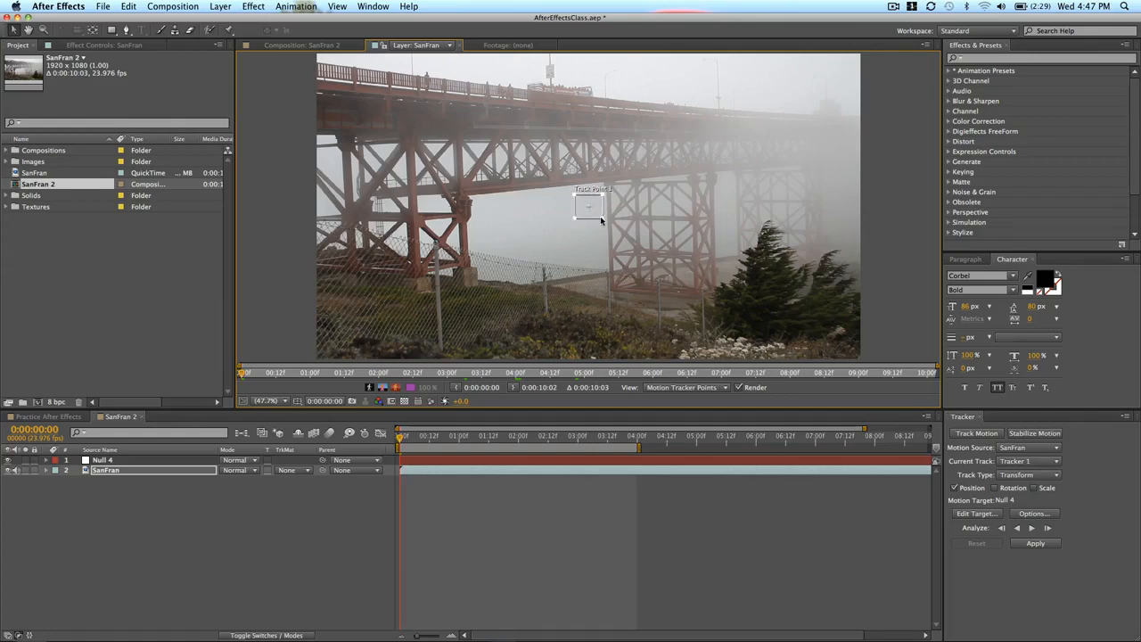
# Step: Place Track Point 1 over the vehicle on the bridge and fit its feature and search boxes closely around it
pyautogui.moveTo(595, 213); pyautogui.dragTo(590, 209)
pyautogui.moveTo(603, 221); pyautogui.dragTo(615, 220)
pyautogui.moveTo(583, 208); pyautogui.dragTo(578, 93)
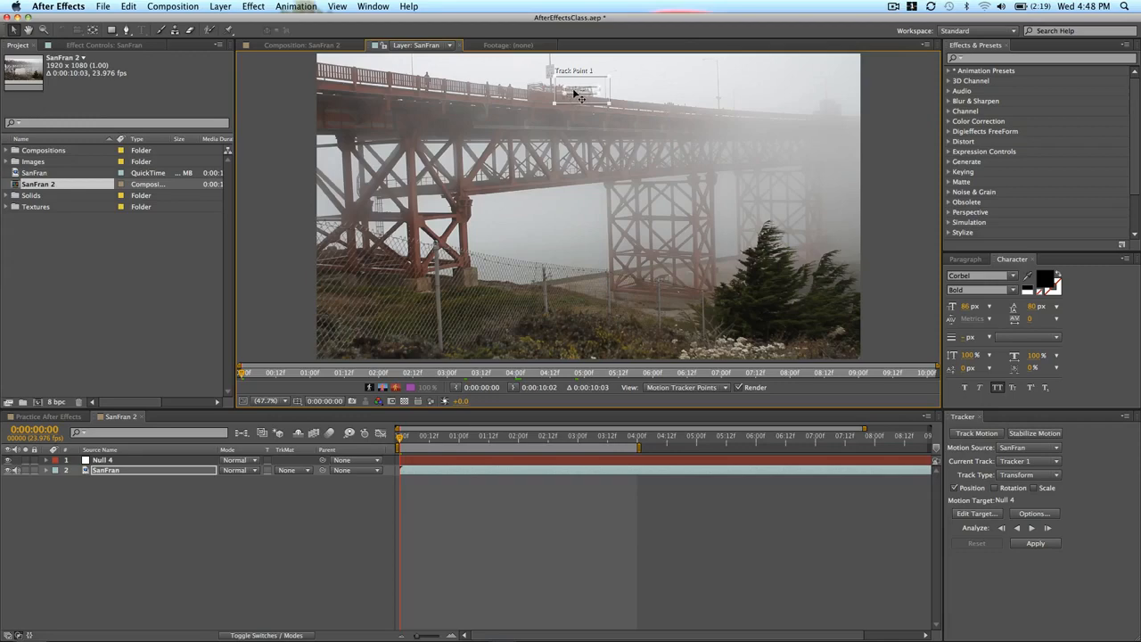
pyautogui.moveTo(576, 93); pyautogui.dragTo(571, 91)
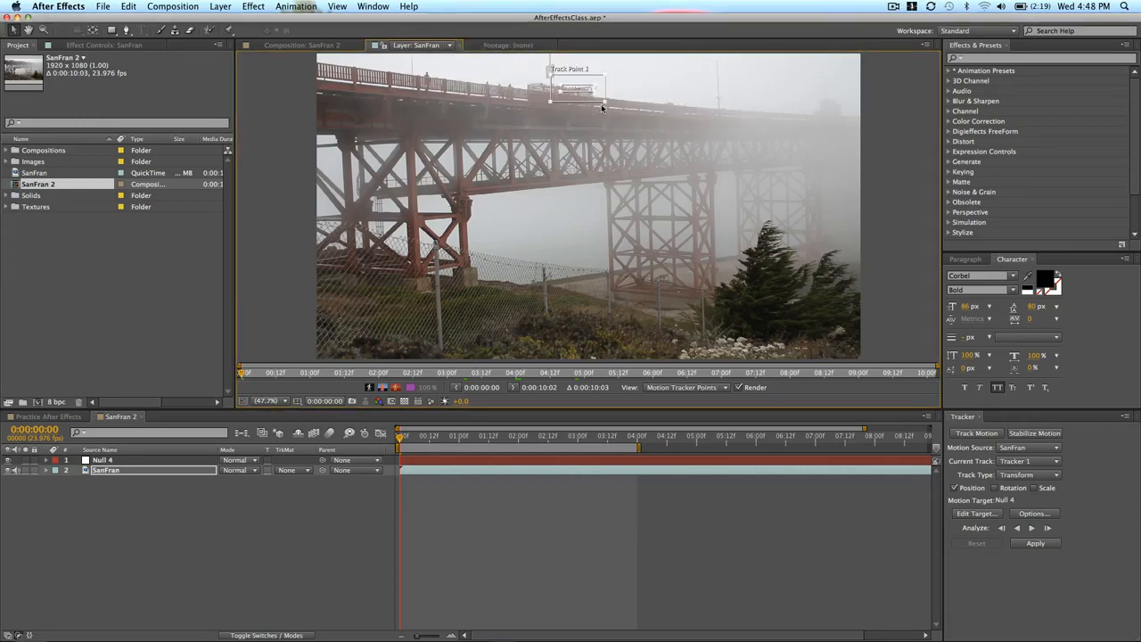
pyautogui.moveTo(610, 105); pyautogui.dragTo(601, 99)
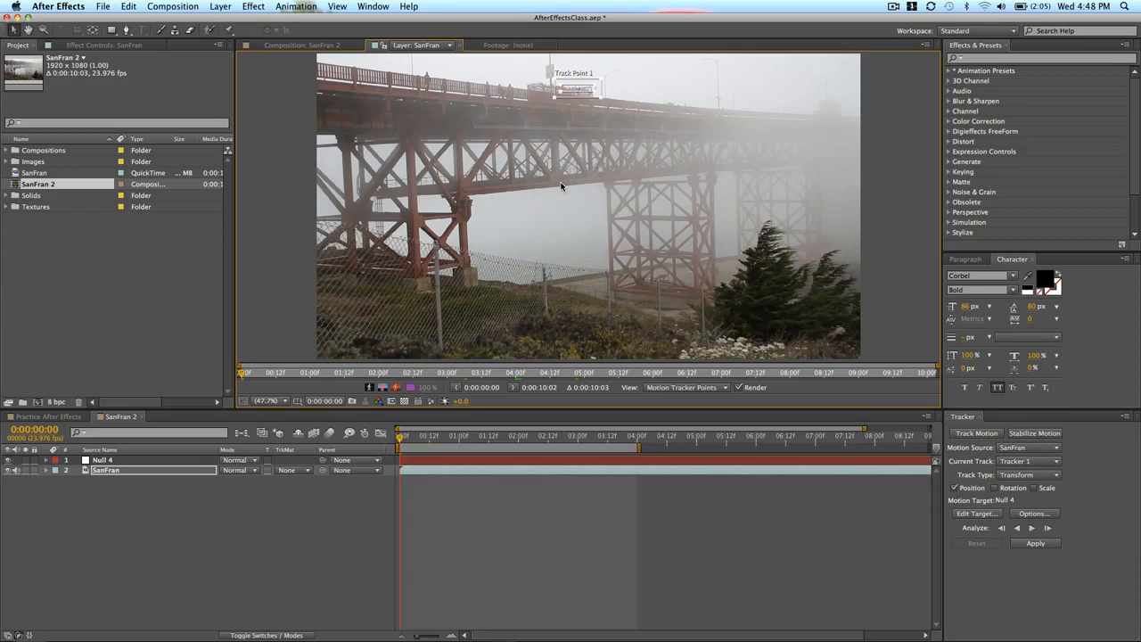
# Step: Set the motion target to the Null 4 layer and analyze the track forward from the first frame
pyautogui.click(977, 513)
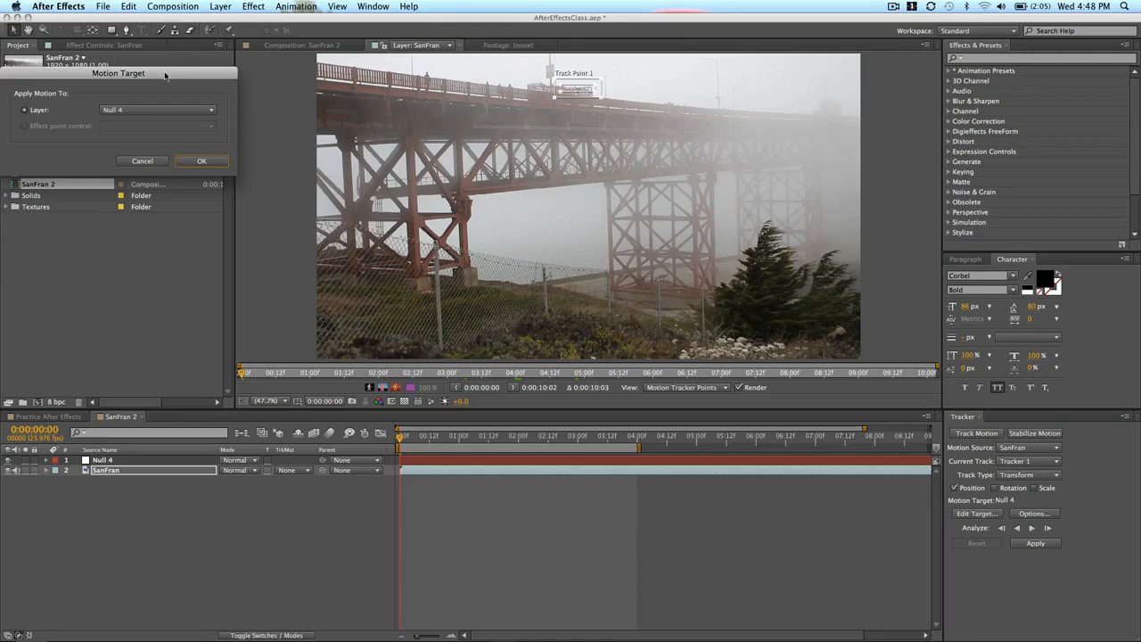
pyautogui.moveTo(166, 73); pyautogui.dragTo(746, 186)
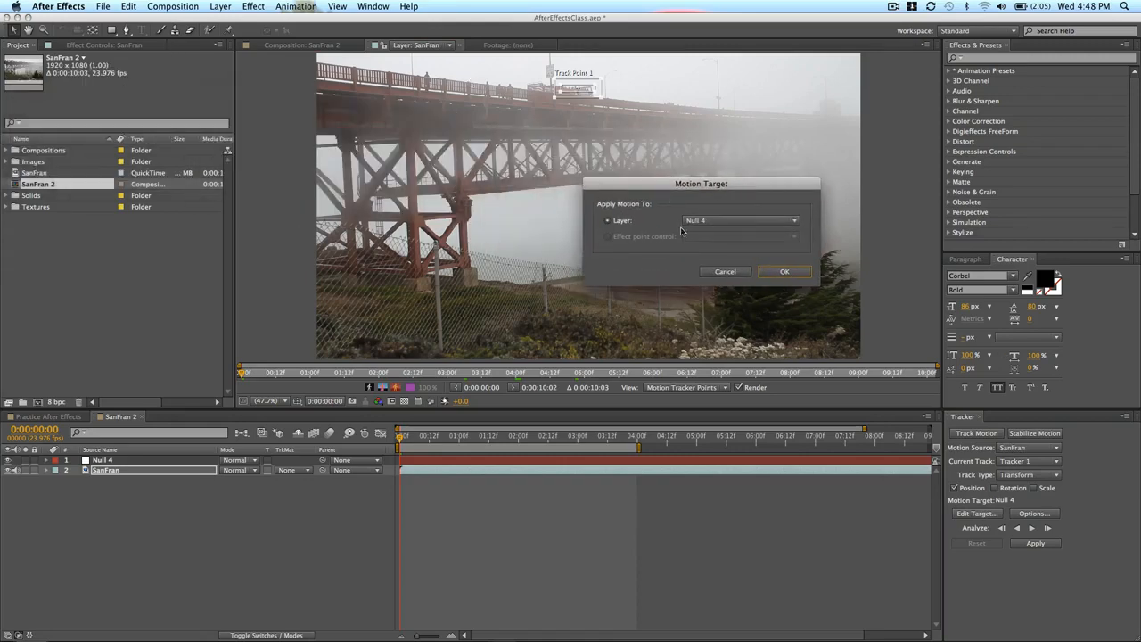
pyautogui.click(718, 221)
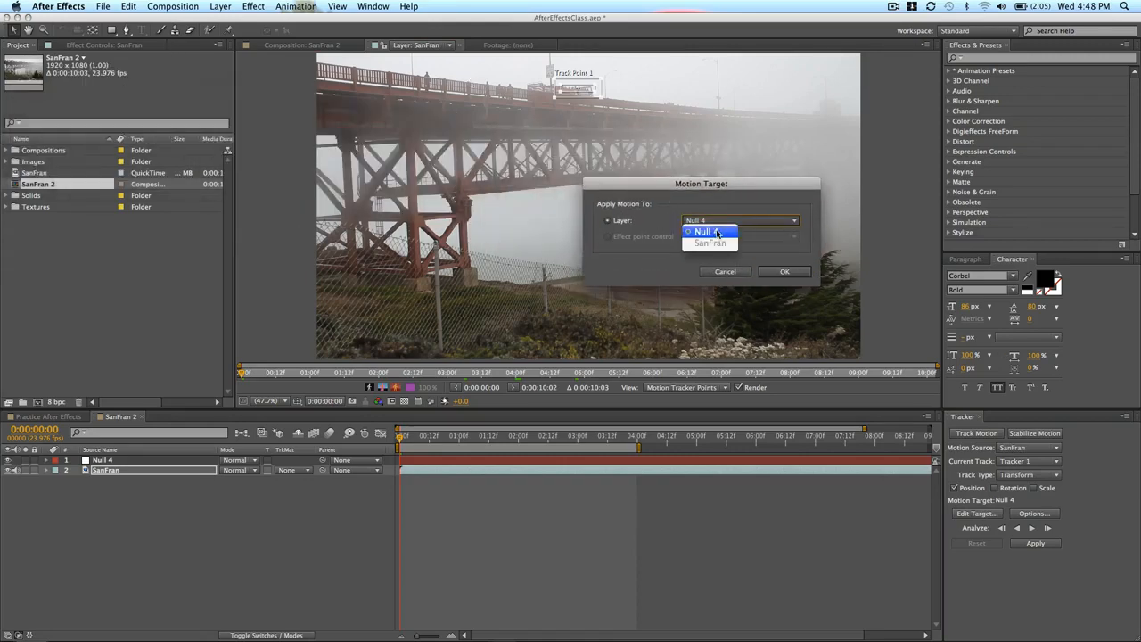
pyautogui.click(709, 232)
pyautogui.click(778, 271)
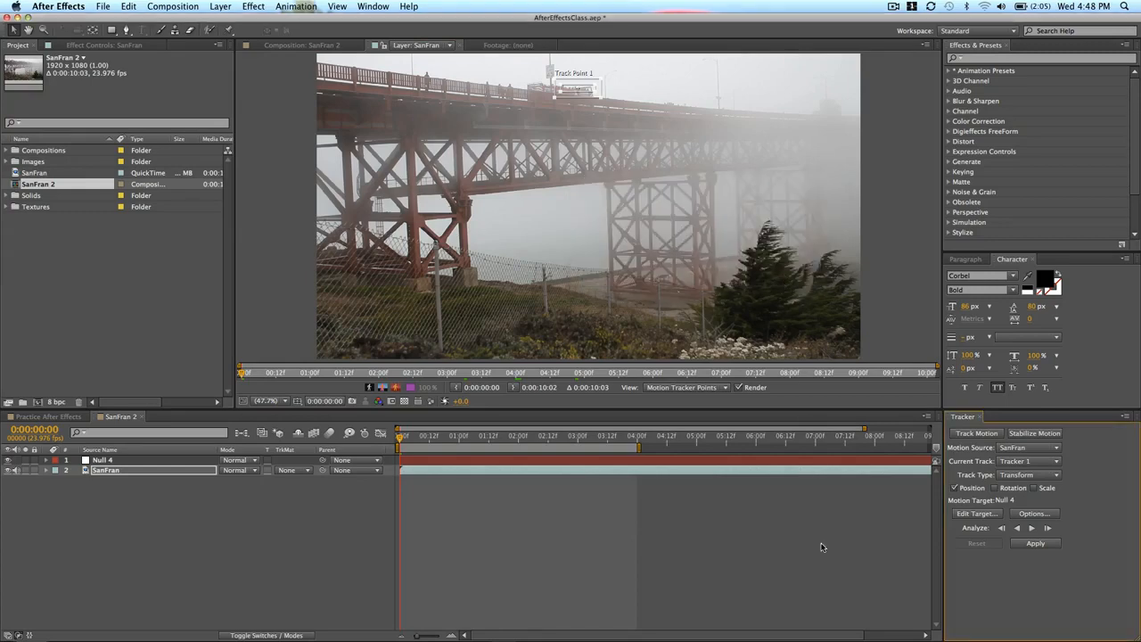
pyautogui.click(1033, 529)
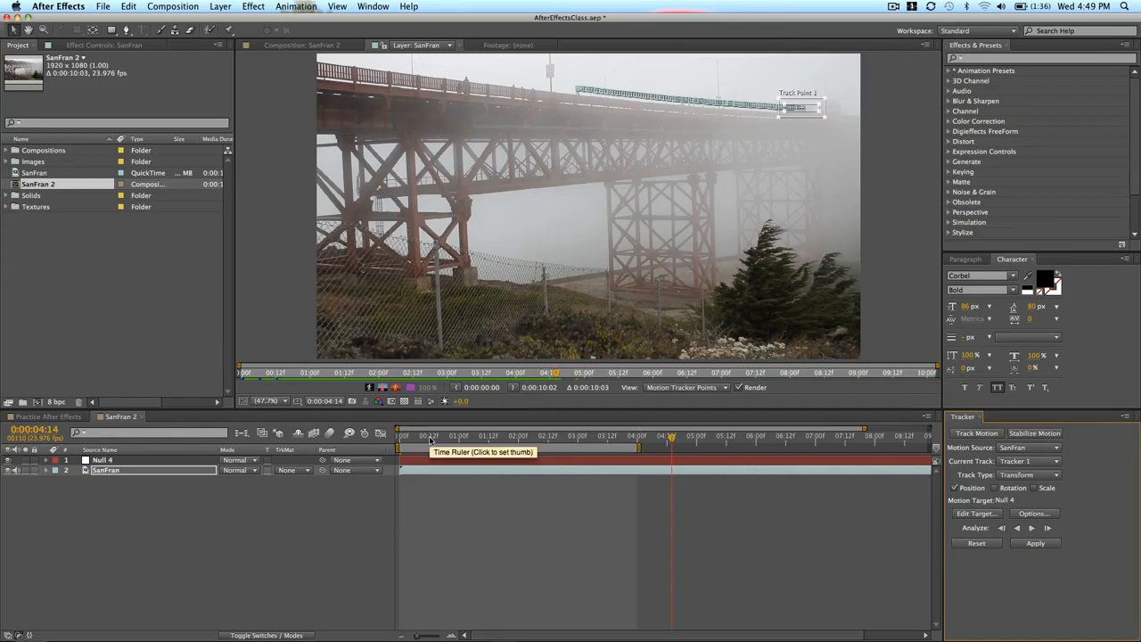
# Step: Return to the first frame and reveal the Track Point 1 properties and keyframes under the SanFran layer's Motion Trackers
pyautogui.press('Home')
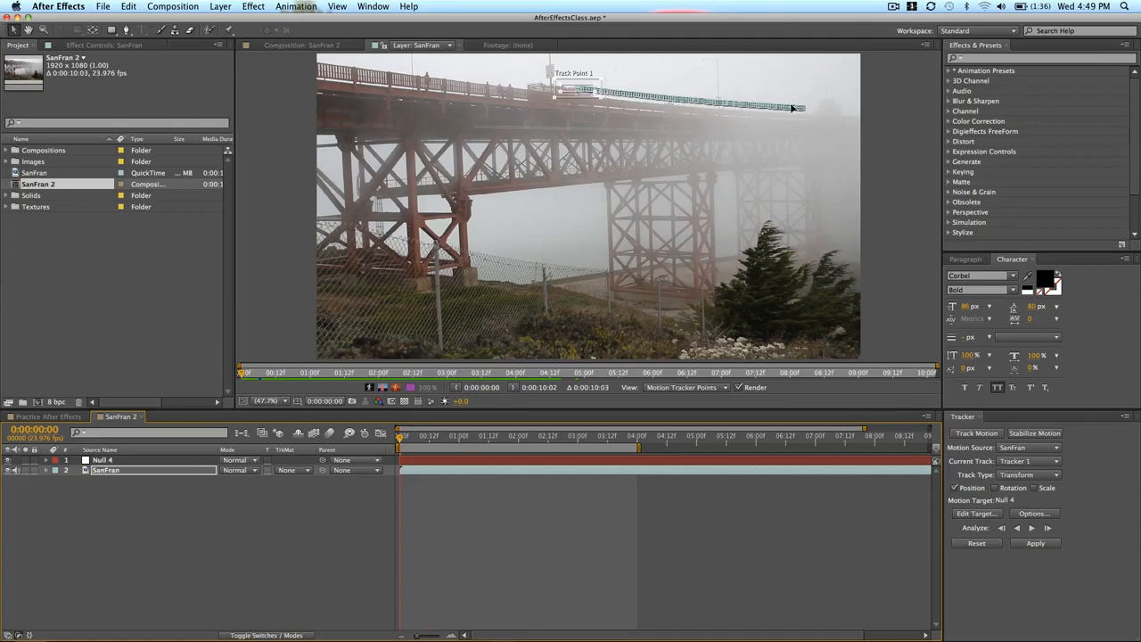
pyautogui.click(45, 472)
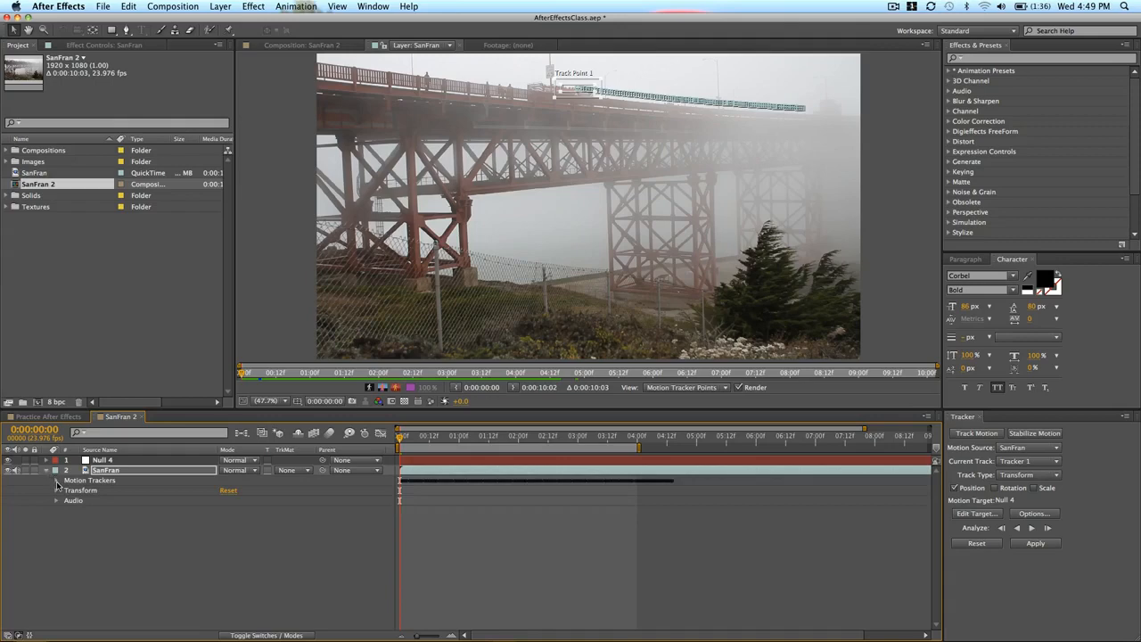
pyautogui.click(57, 487)
pyautogui.click(56, 480)
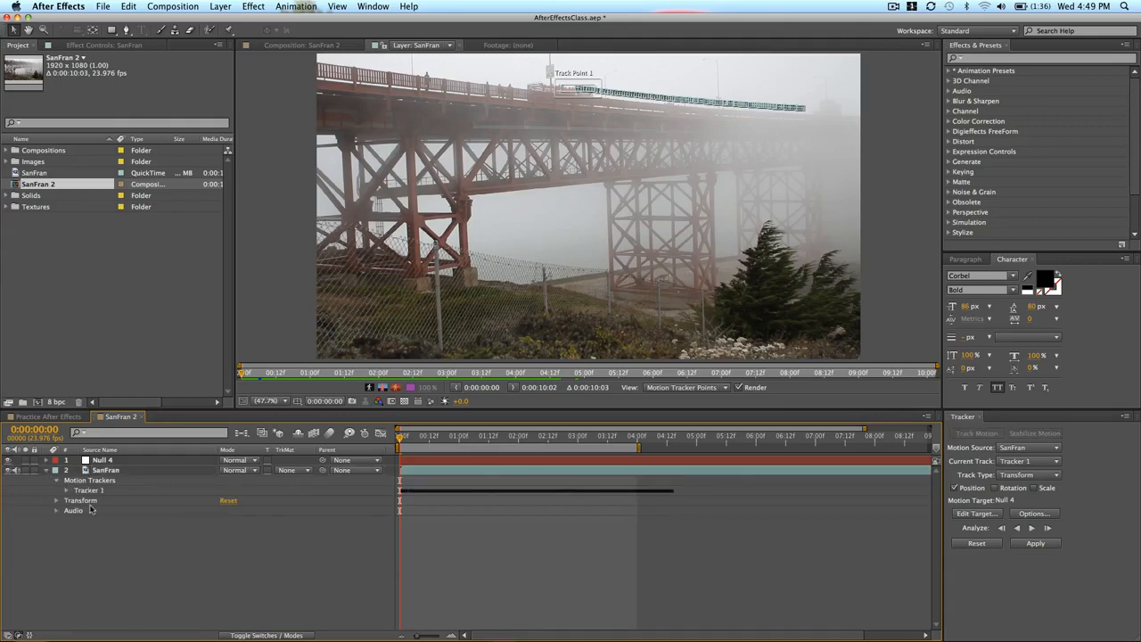
pyautogui.click(67, 491)
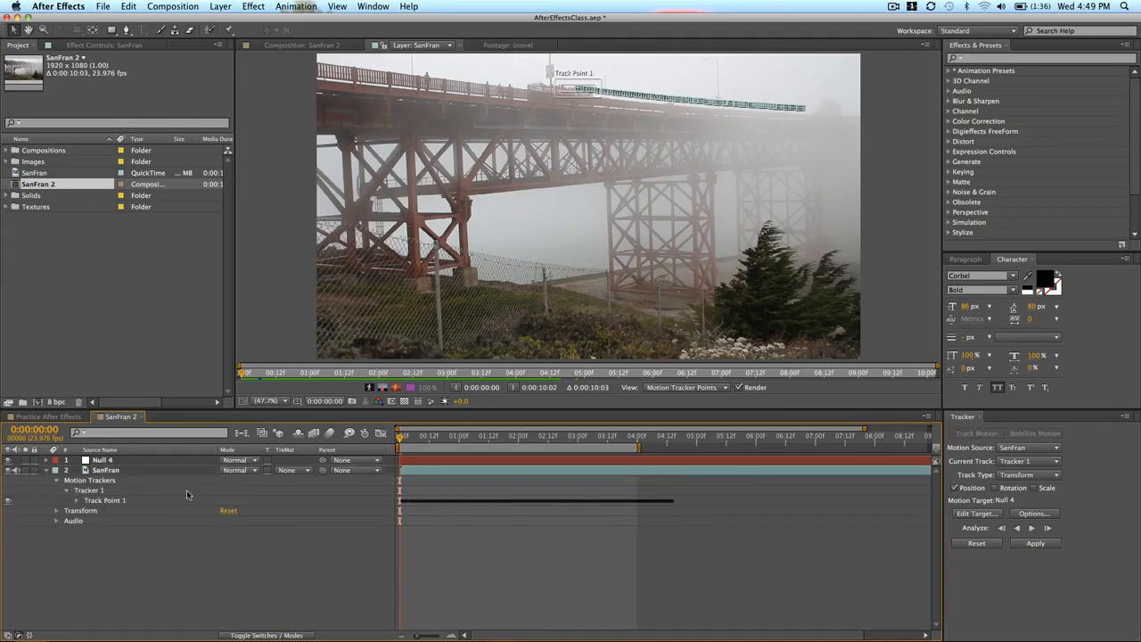
pyautogui.click(78, 501)
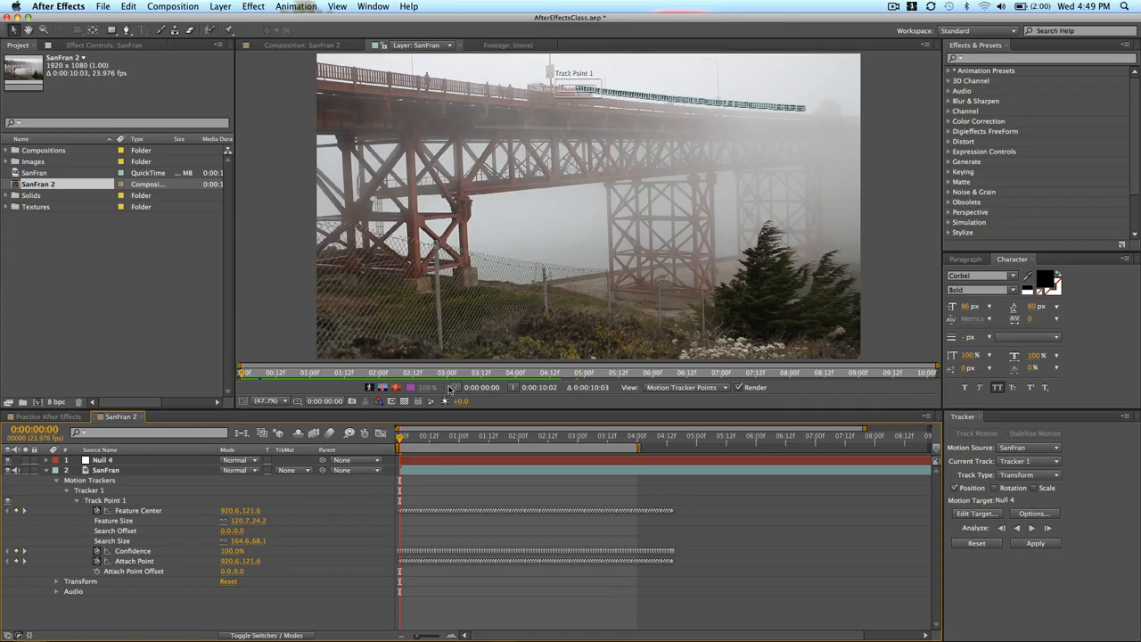
# Step: Apply the tracking data to the Null 4 motion target with the dimensions kept at X and Y
pyautogui.click(1036, 544)
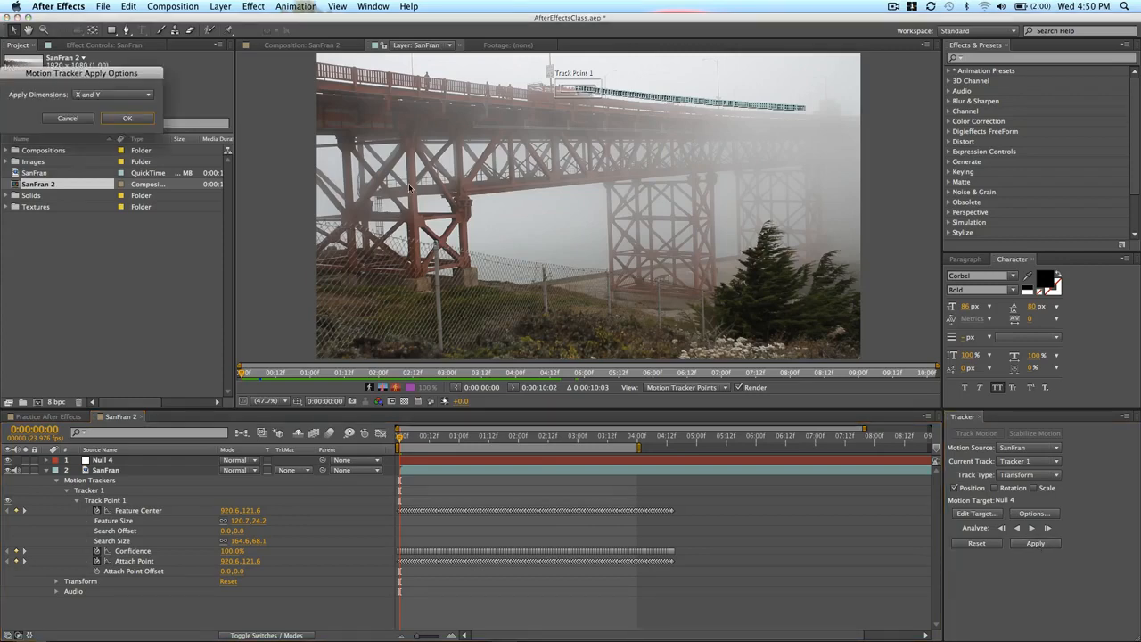
pyautogui.moveTo(105, 78); pyautogui.dragTo(594, 157)
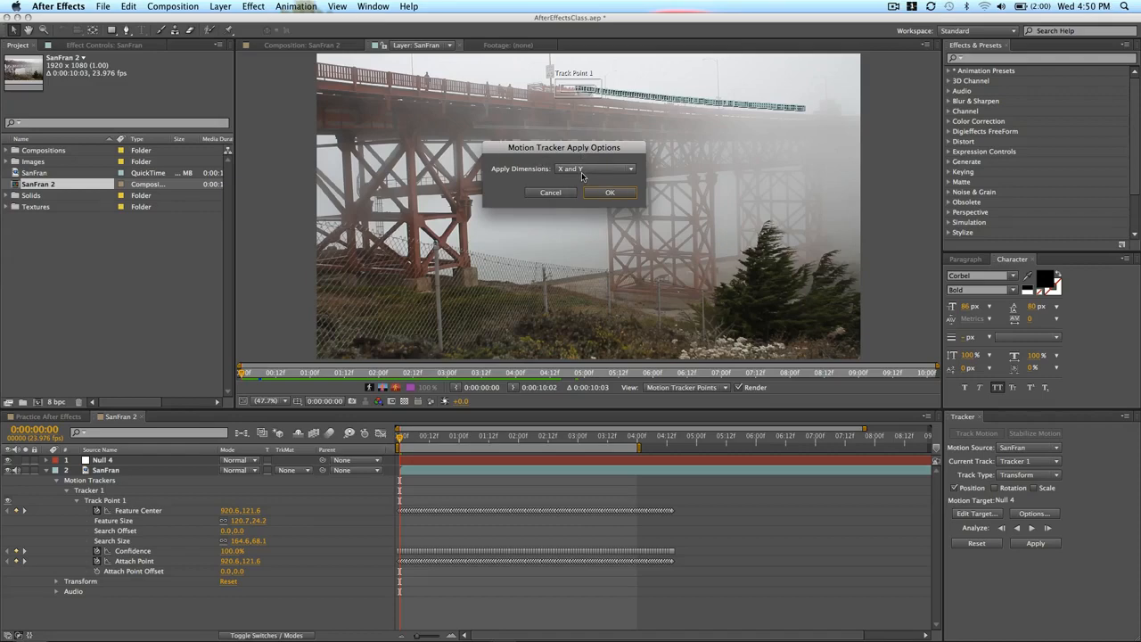
pyautogui.click(582, 173)
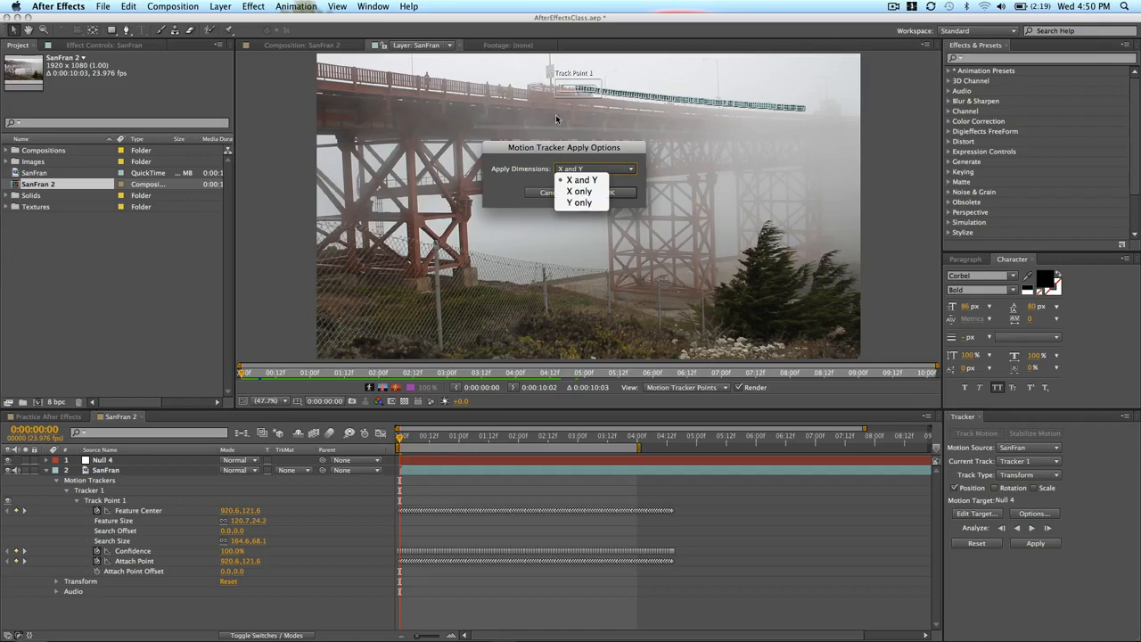
pyautogui.click(612, 161)
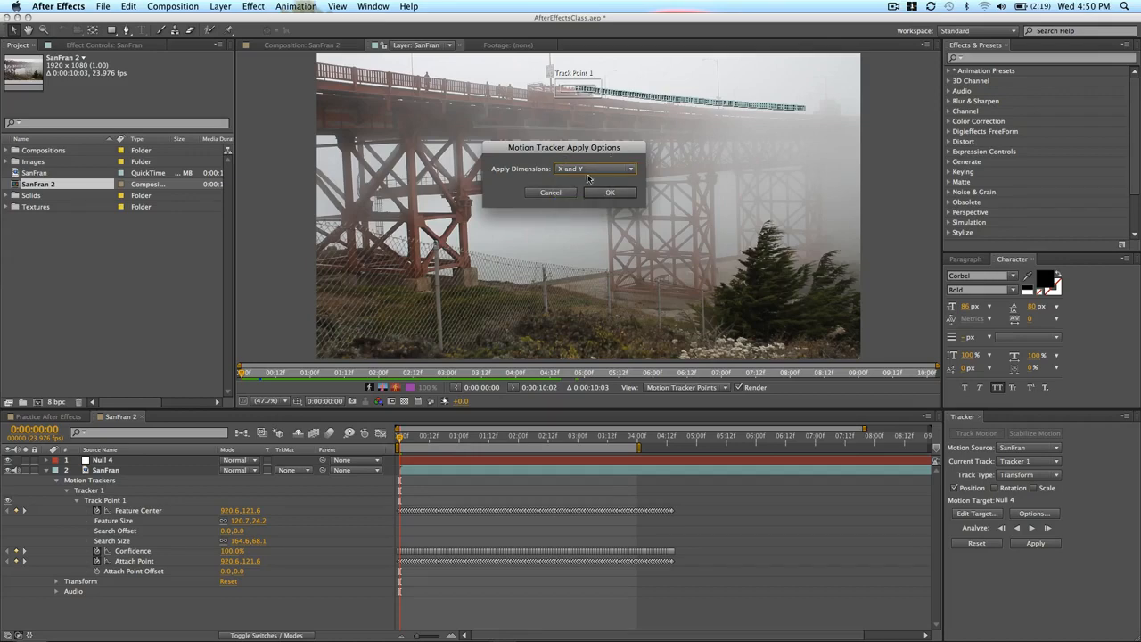
pyautogui.click(599, 193)
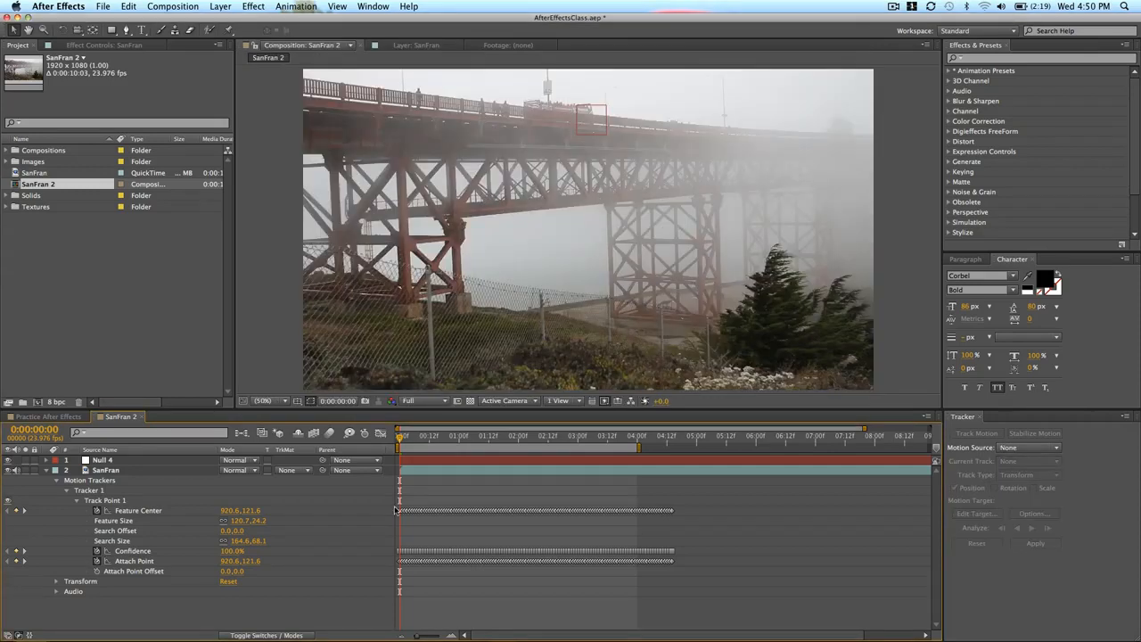
# Step: Collapse the SanFran layer, reveal Null 4's Transform properties and extend the work area's end to the last Position keyframe
pyautogui.click(47, 470)
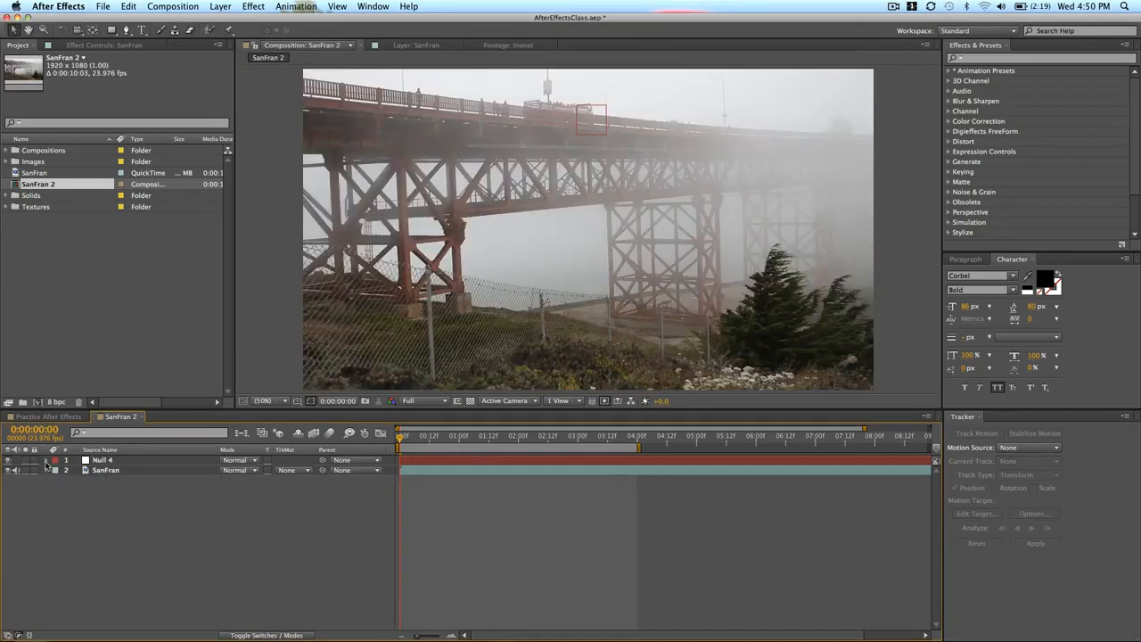
pyautogui.click(46, 460)
pyautogui.click(57, 471)
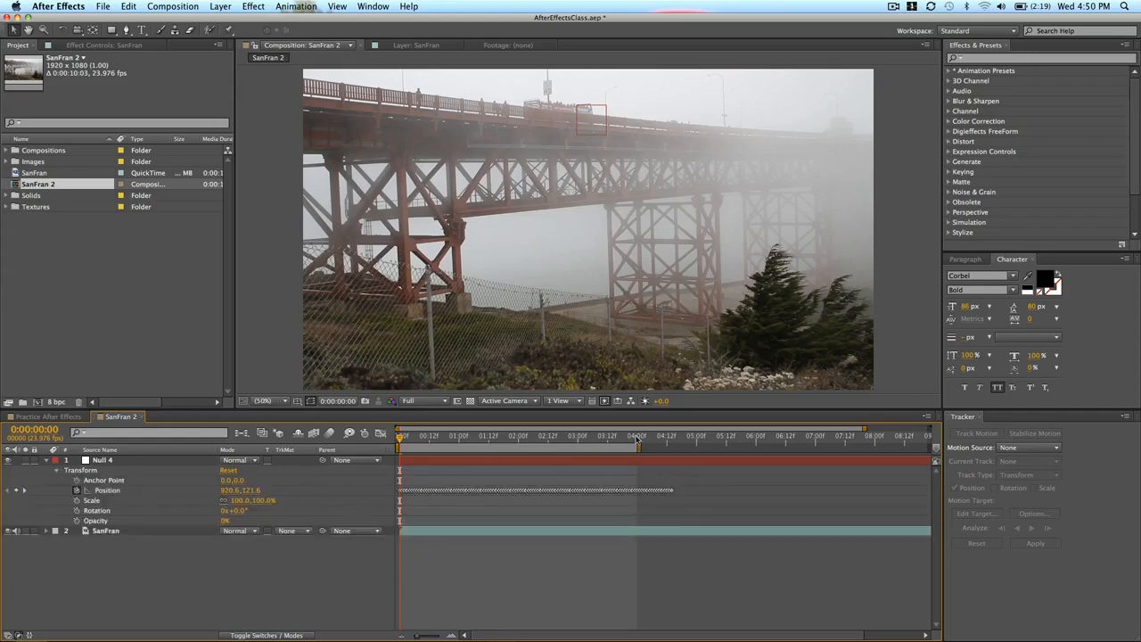
pyautogui.moveTo(640, 447)
pyautogui.mouseDown()
pyautogui.moveTo(685, 446)
pyautogui.moveTo(672, 447)
pyautogui.mouseUp()
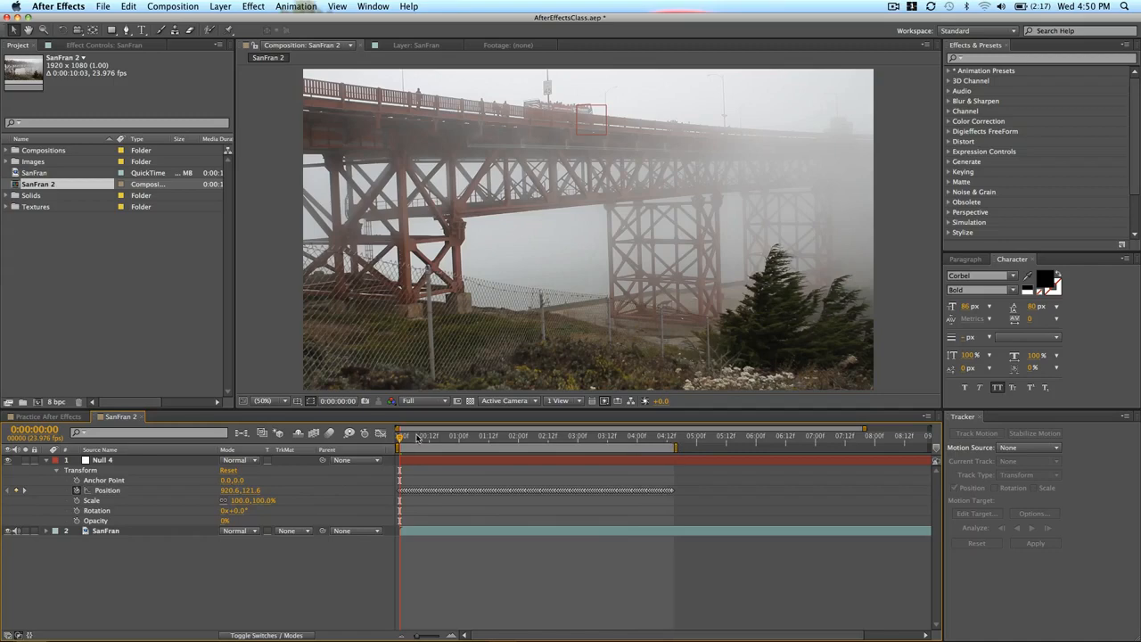
# Step: Check how the null follows the vehicle at 3 seconds and further along the timeline, finishing back at the first frame
pyautogui.click(582, 435)
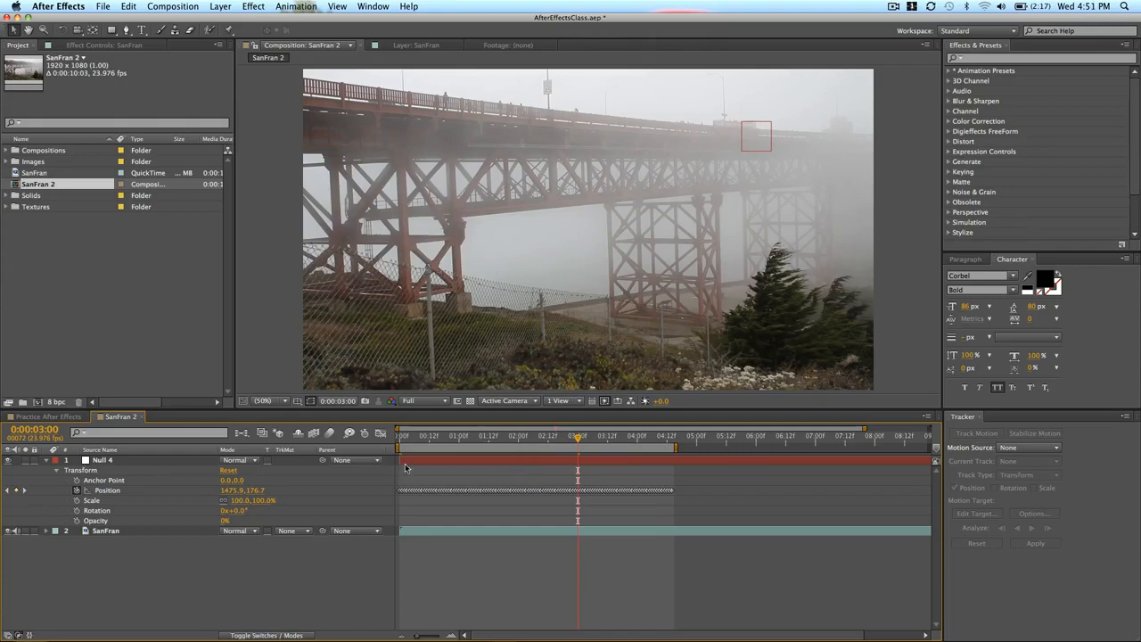
pyautogui.click(626, 440)
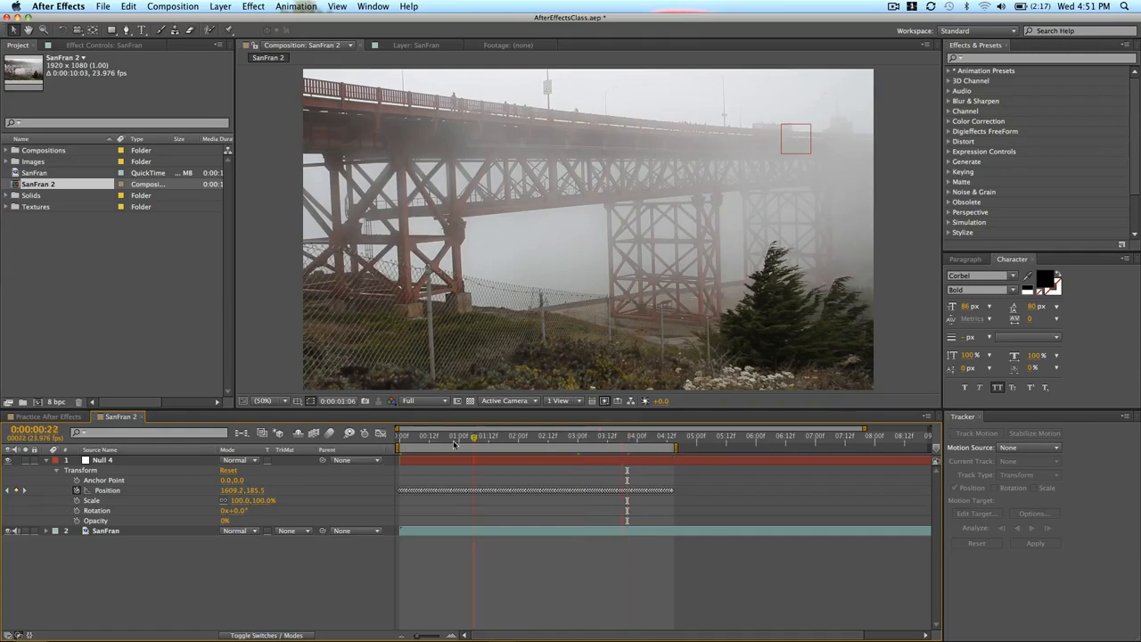
pyautogui.press('Home')
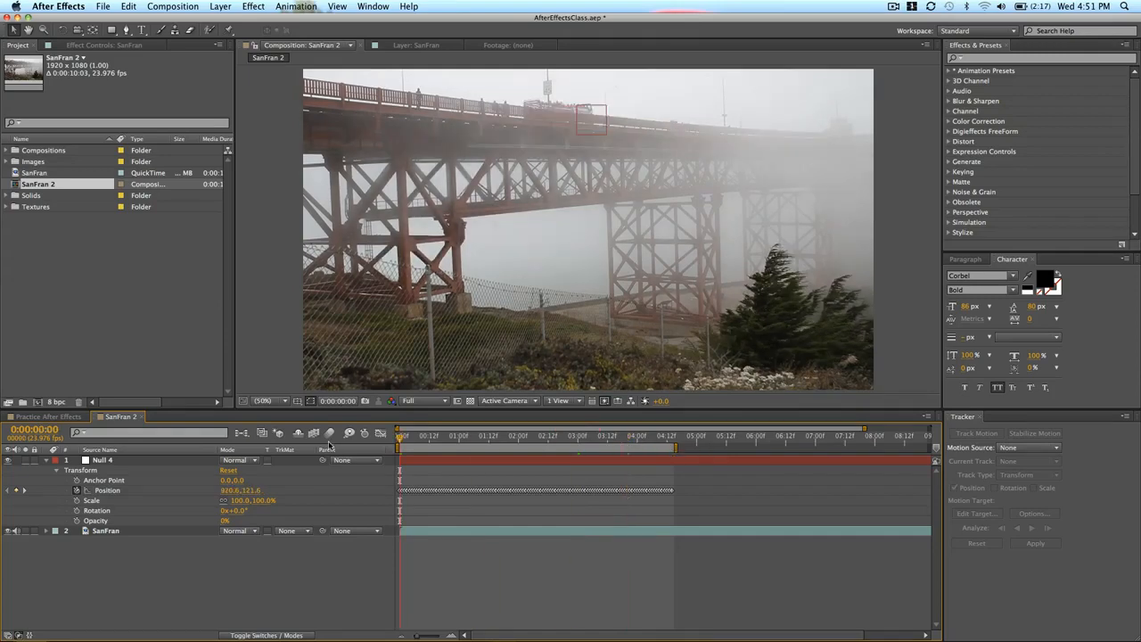